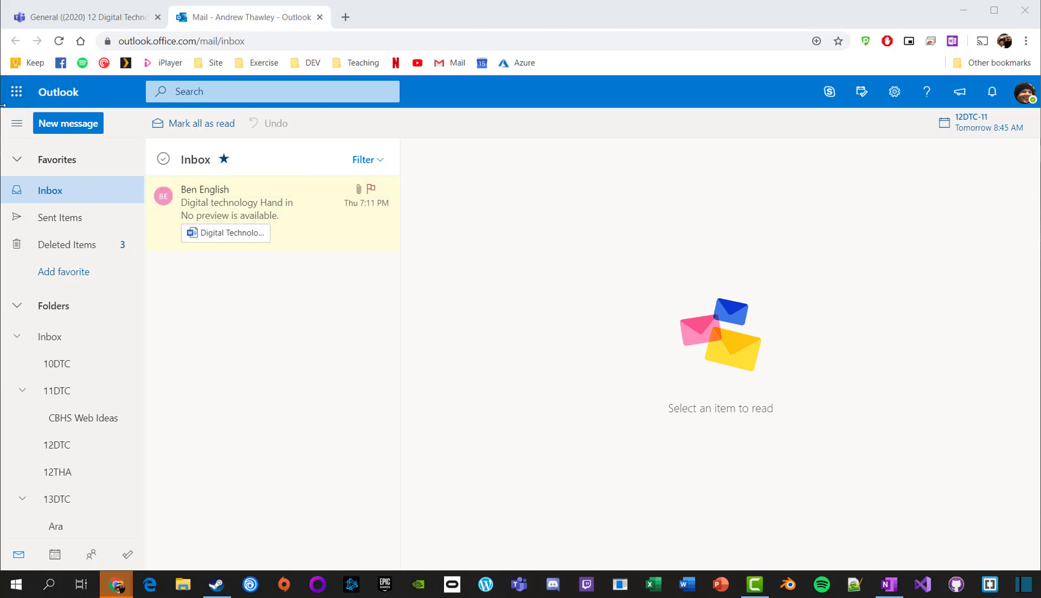
Step: Open Microsoft Teams from the complete Office 365 app list and close the older Teams browser tab
{"action": "left_click", "coordinate": [15, 93]}
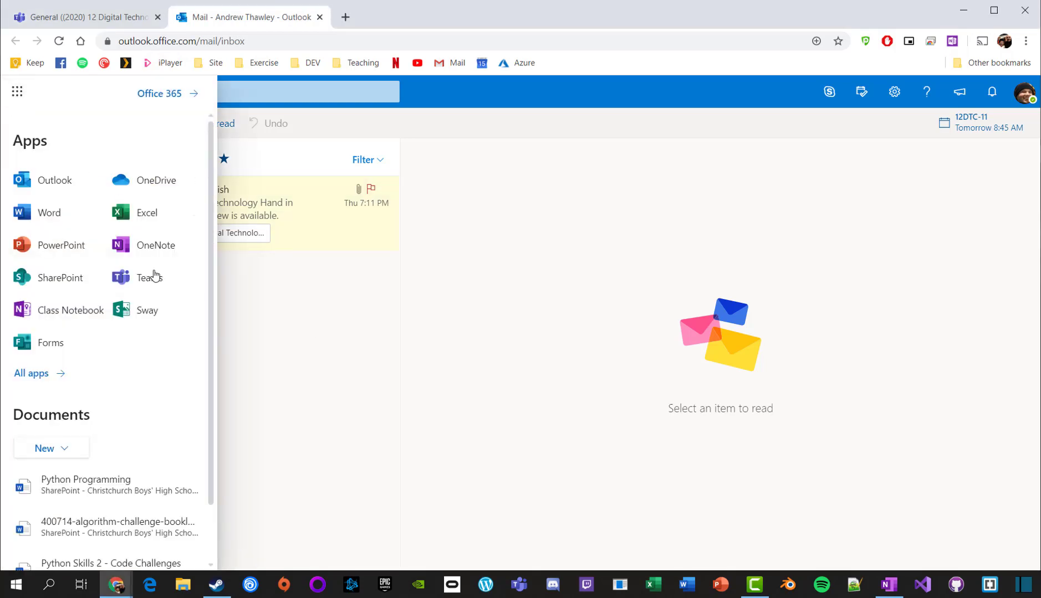
{"action": "left_click", "coordinate": [33, 375]}
{"action": "scroll", "coordinate": [97, 429], "scroll_direction": "down", "scroll_amount": 6}
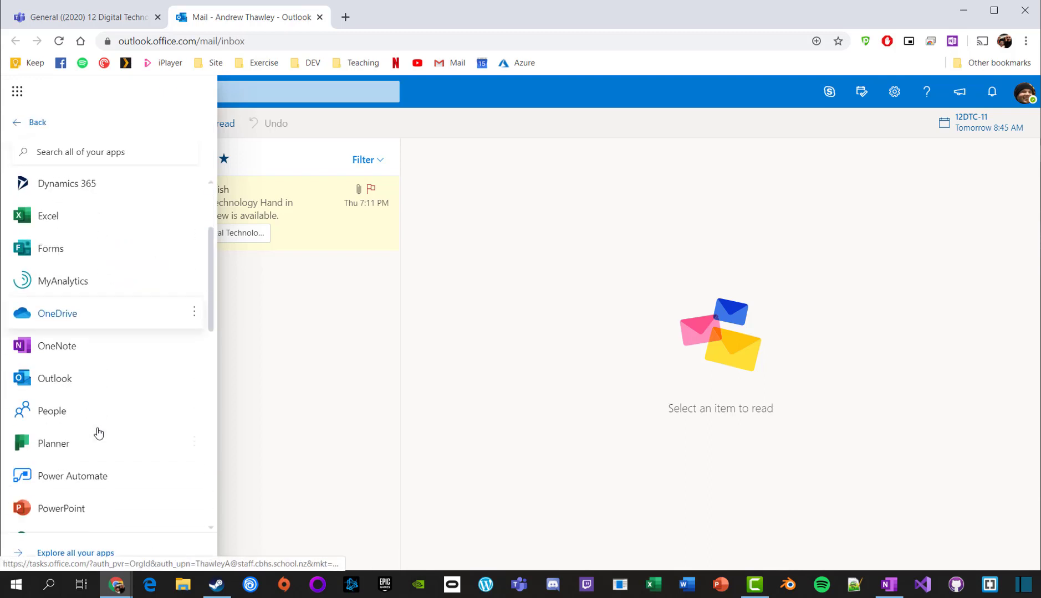
{"action": "left_click", "coordinate": [40, 507]}
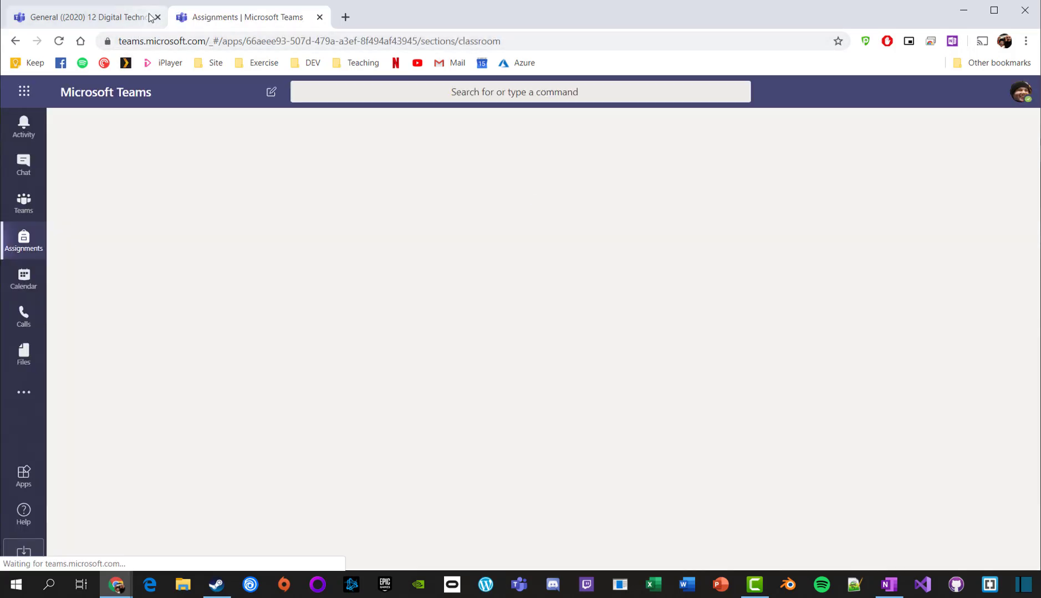
{"action": "left_click", "coordinate": [157, 18]}
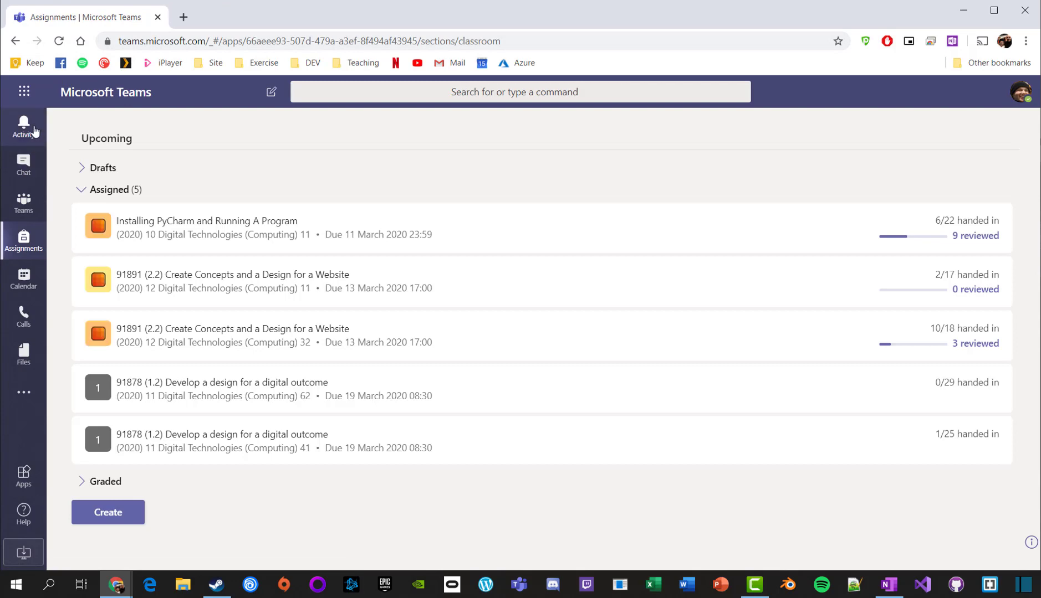
Step: View the activity feed in Teams and return to the overview of assignments across all classes
{"action": "left_click", "coordinate": [24, 126]}
{"action": "left_click", "coordinate": [53, 161]}
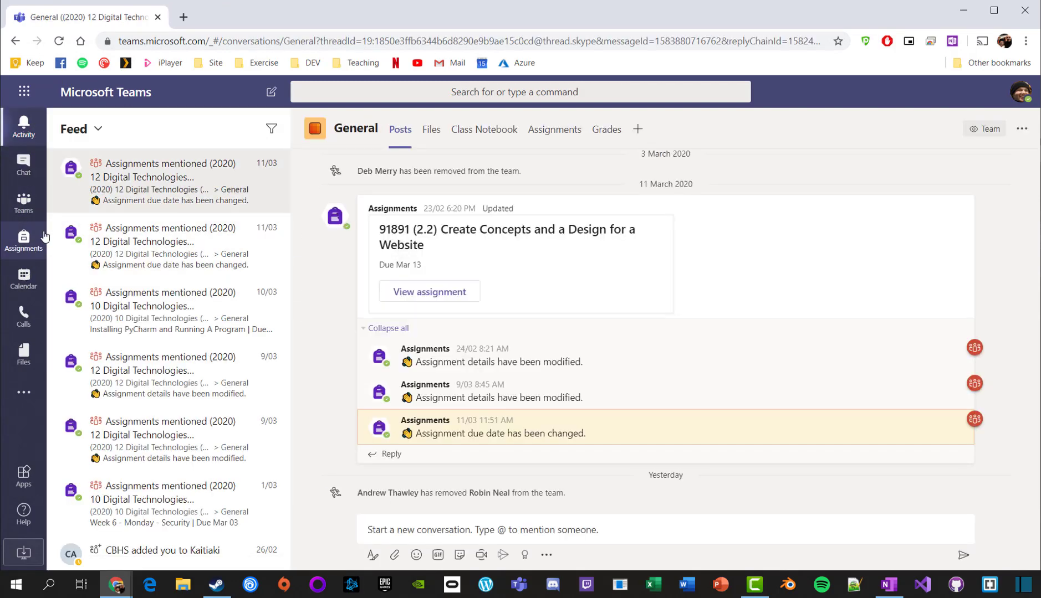
{"action": "left_click", "coordinate": [28, 243]}
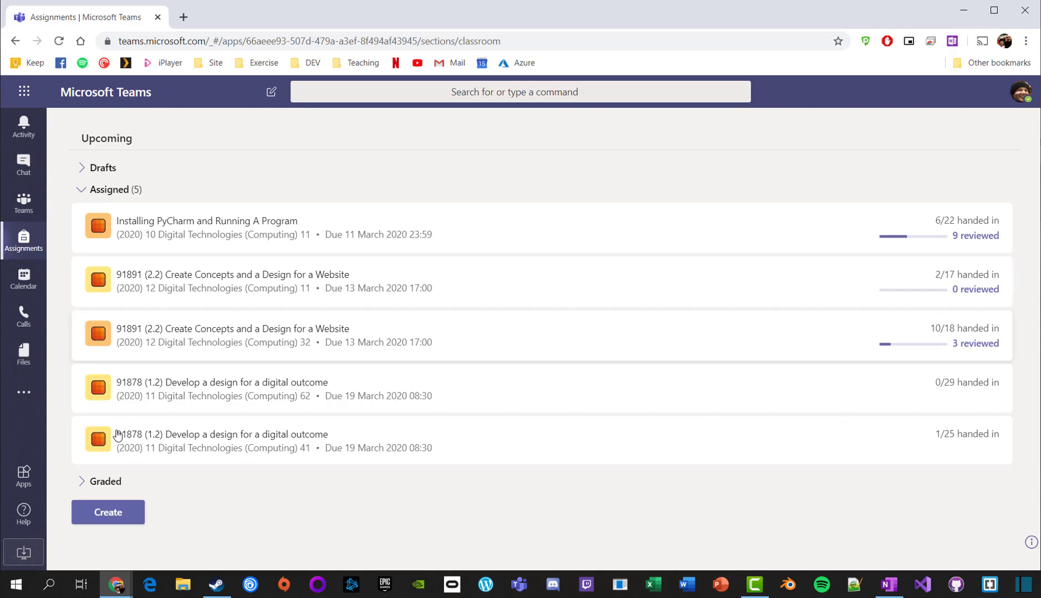
Step: Look through the draft and graded assignments, collapsing each list after viewing it
{"action": "left_click", "coordinate": [82, 170]}
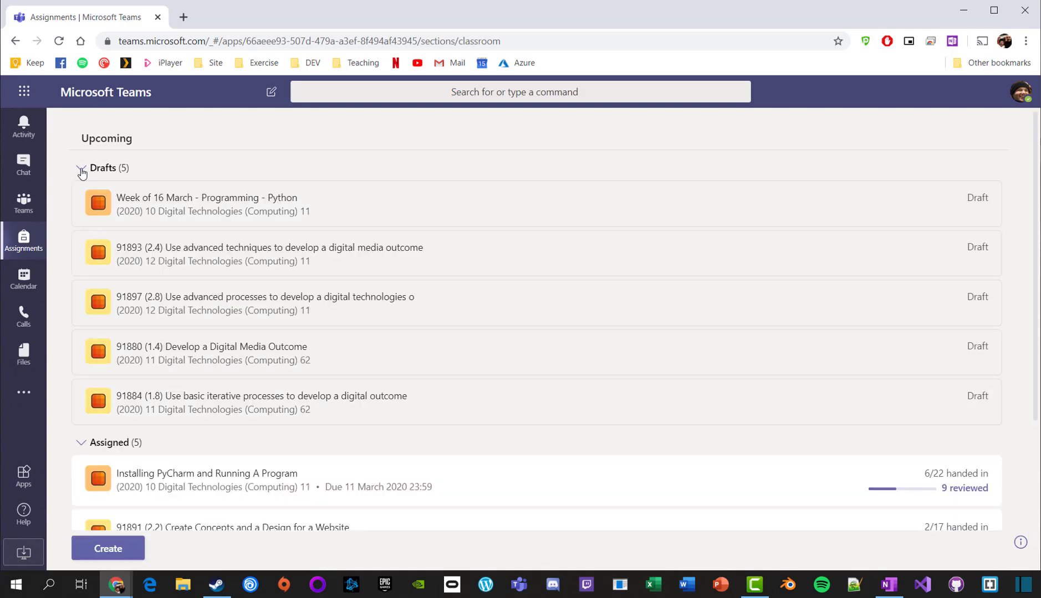
{"action": "left_click", "coordinate": [82, 170]}
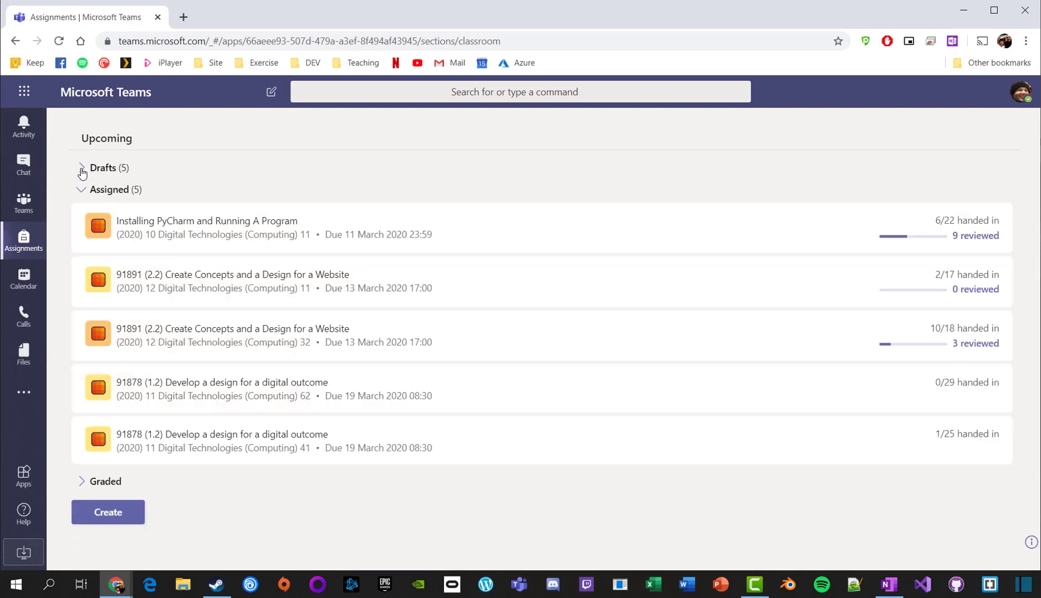
{"action": "left_click", "coordinate": [82, 483]}
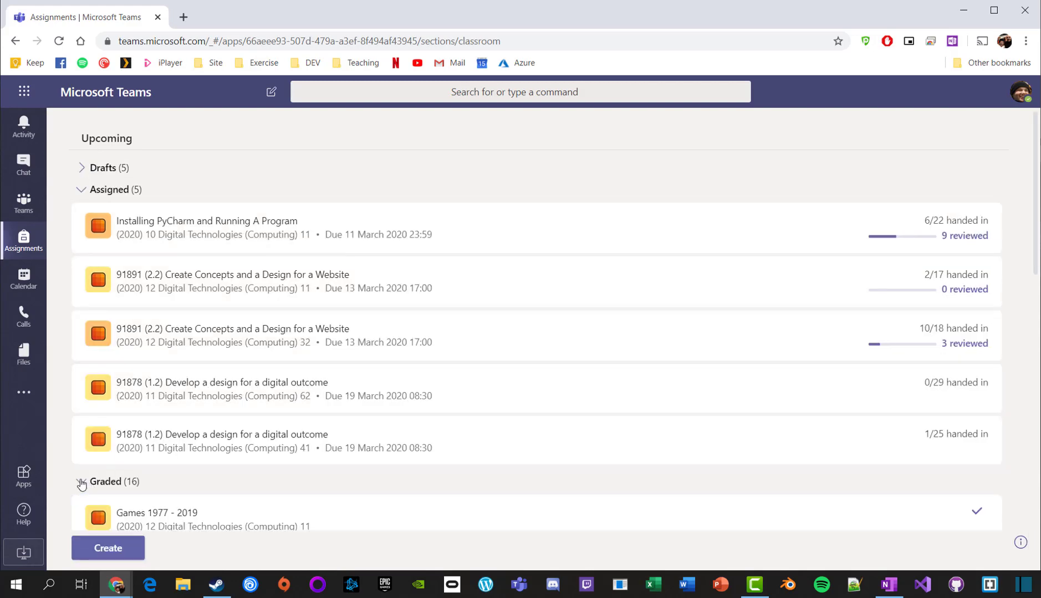
{"action": "scroll", "coordinate": [227, 430], "scroll_direction": "down", "scroll_amount": 6}
{"action": "scroll", "coordinate": [125, 357], "scroll_direction": "up", "scroll_amount": 3}
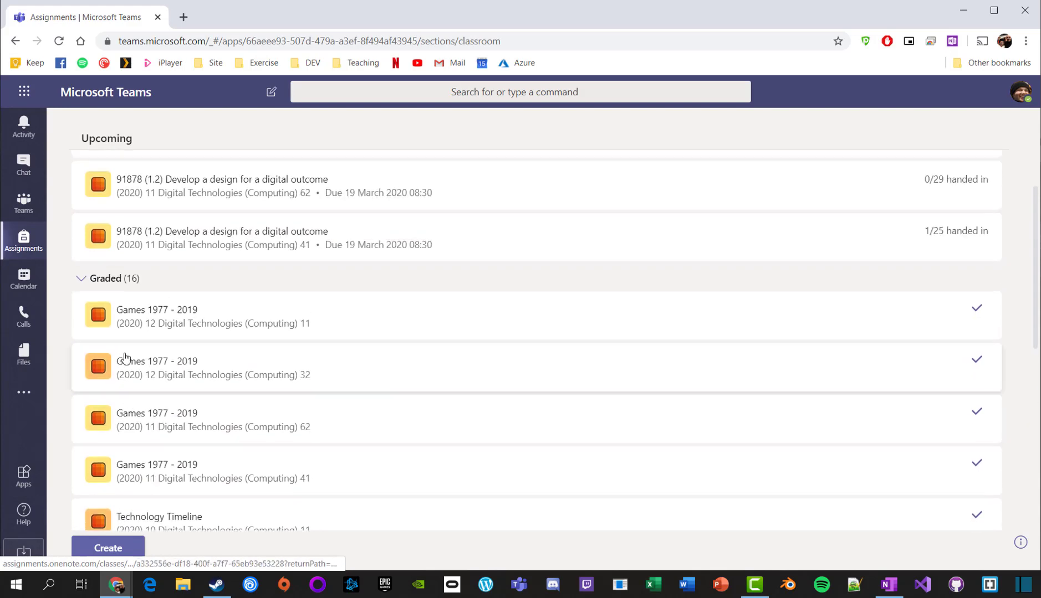
{"action": "left_click", "coordinate": [81, 279]}
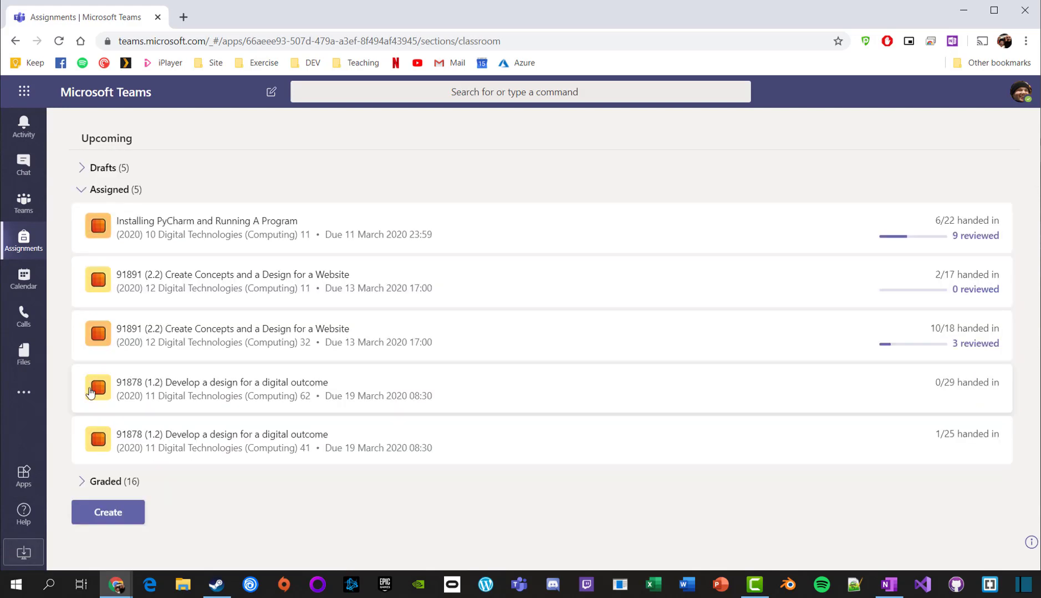
Step: Create a new blank assignment for the class (2020) 10 Digital Technologies (Computing) 11
{"action": "left_click", "coordinate": [113, 516]}
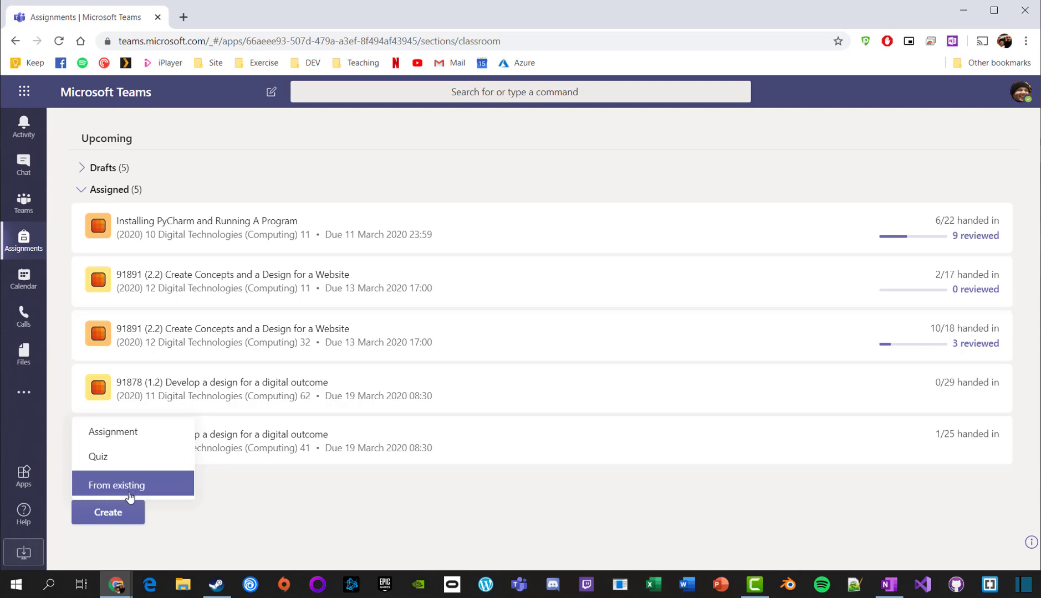
{"action": "left_click", "coordinate": [131, 442]}
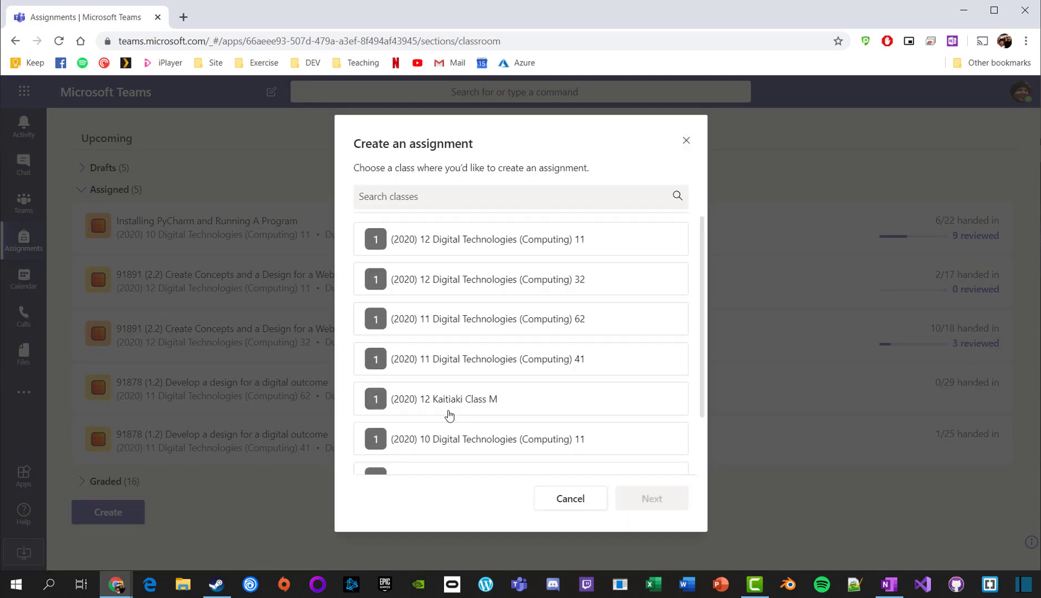
{"action": "scroll", "coordinate": [444, 360], "scroll_direction": "down", "scroll_amount": 2}
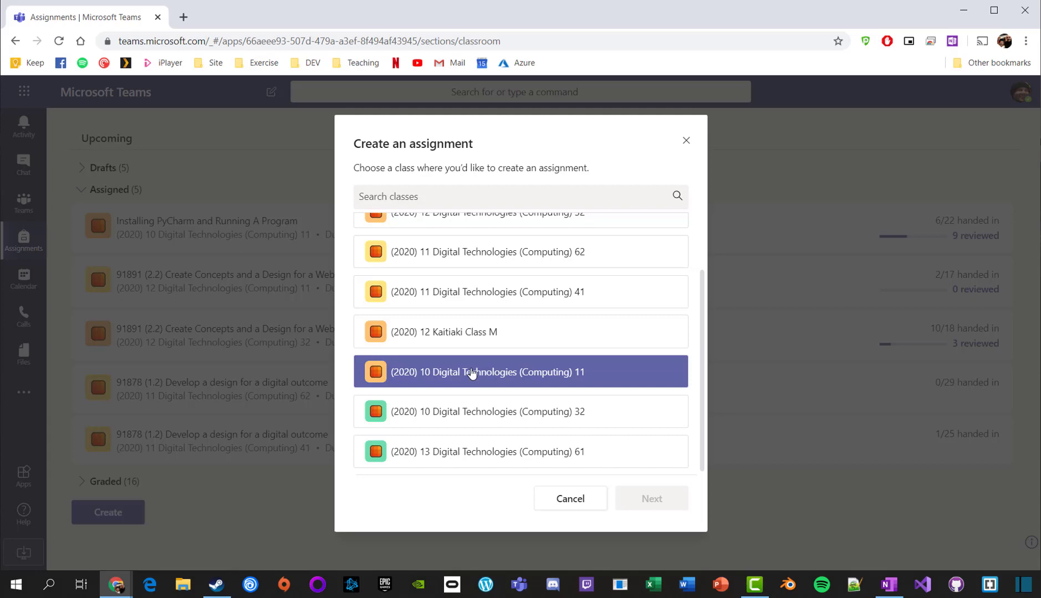
{"action": "left_click", "coordinate": [472, 374]}
{"action": "left_click", "coordinate": [665, 496]}
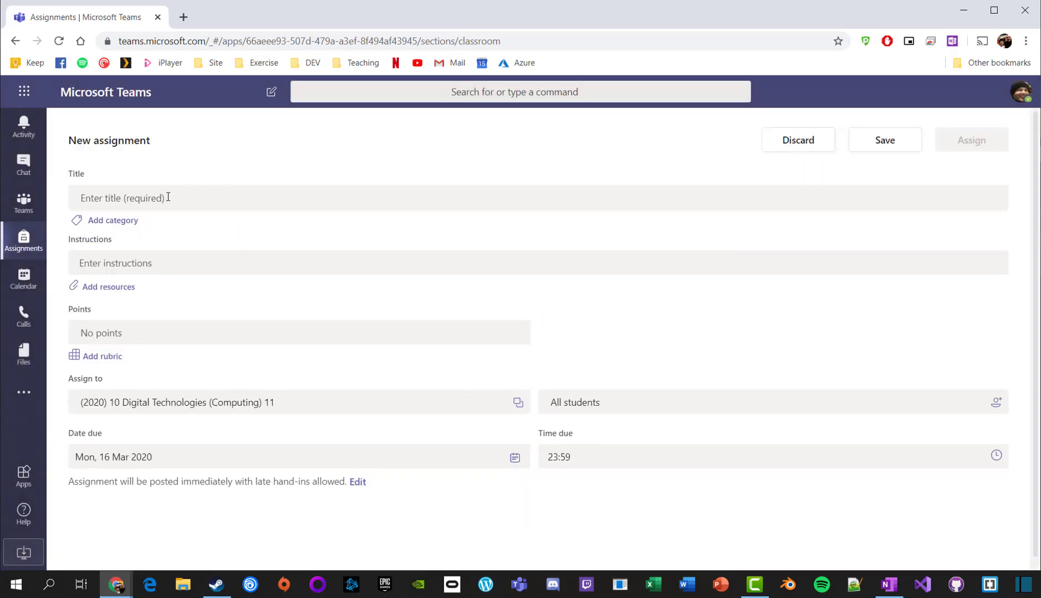
Step: Title the assignment "Week of 16 March - Python Programming" and enter the instructions "Please complete the attached file."
{"action": "left_click", "coordinate": [168, 198]}
{"action": "type", "text": "Week"}
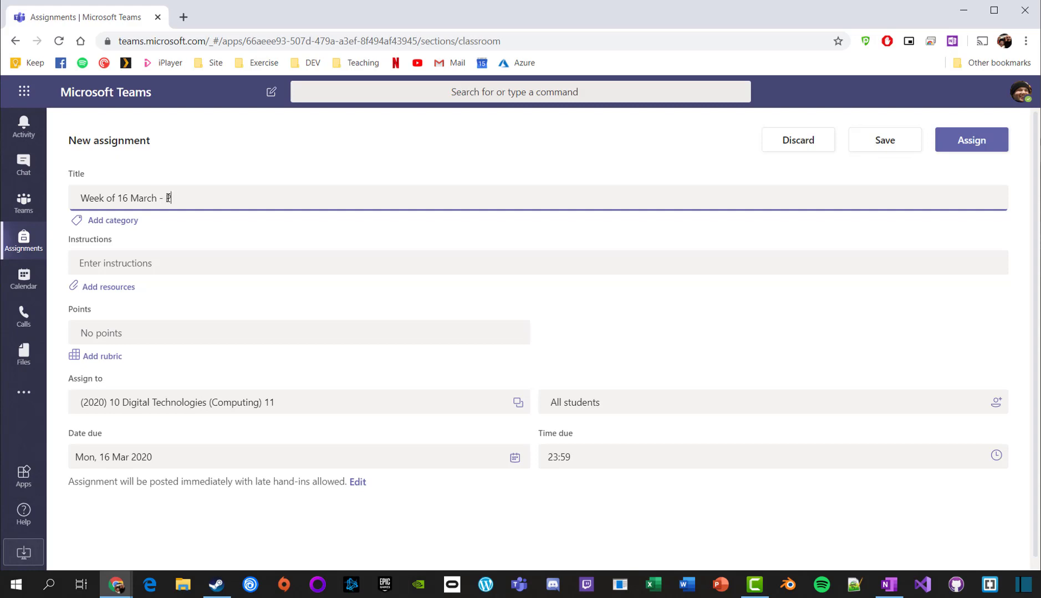
{"action": "type", "text": "of 16 March - Python Programming"}
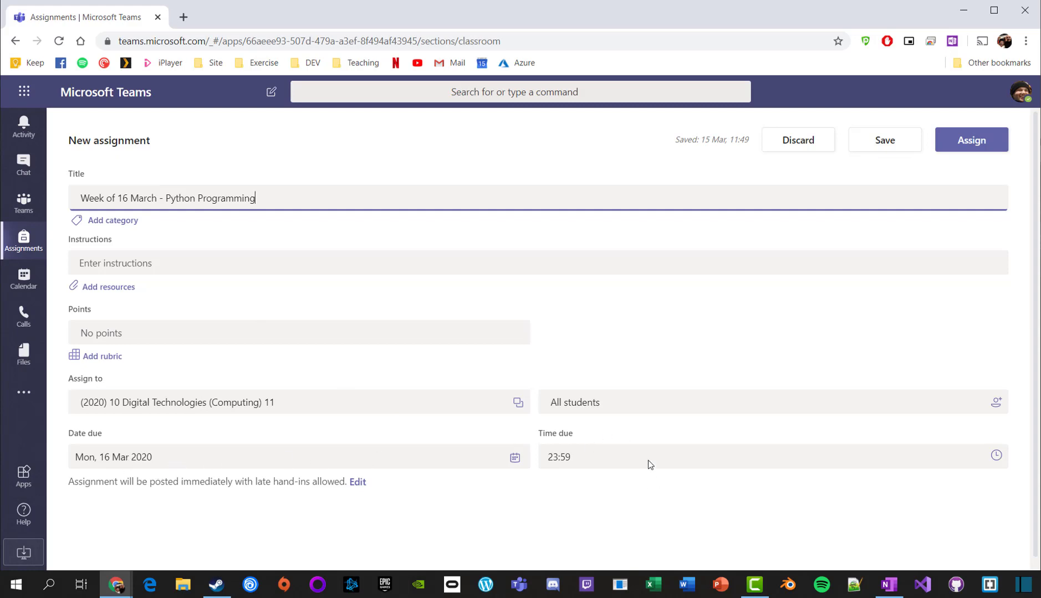
{"action": "left_click", "coordinate": [623, 497]}
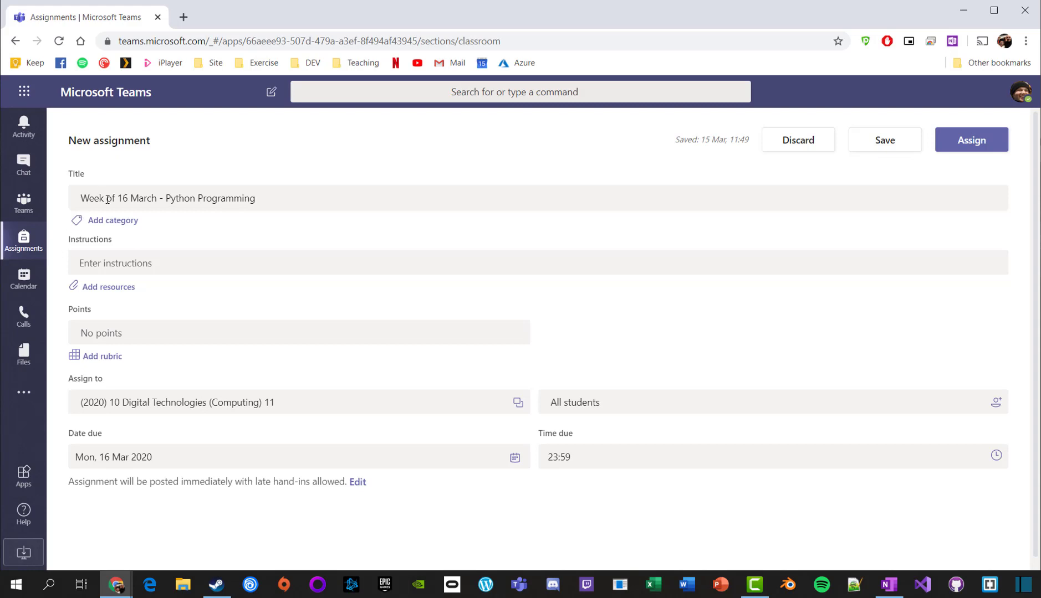
{"action": "left_click", "coordinate": [108, 269]}
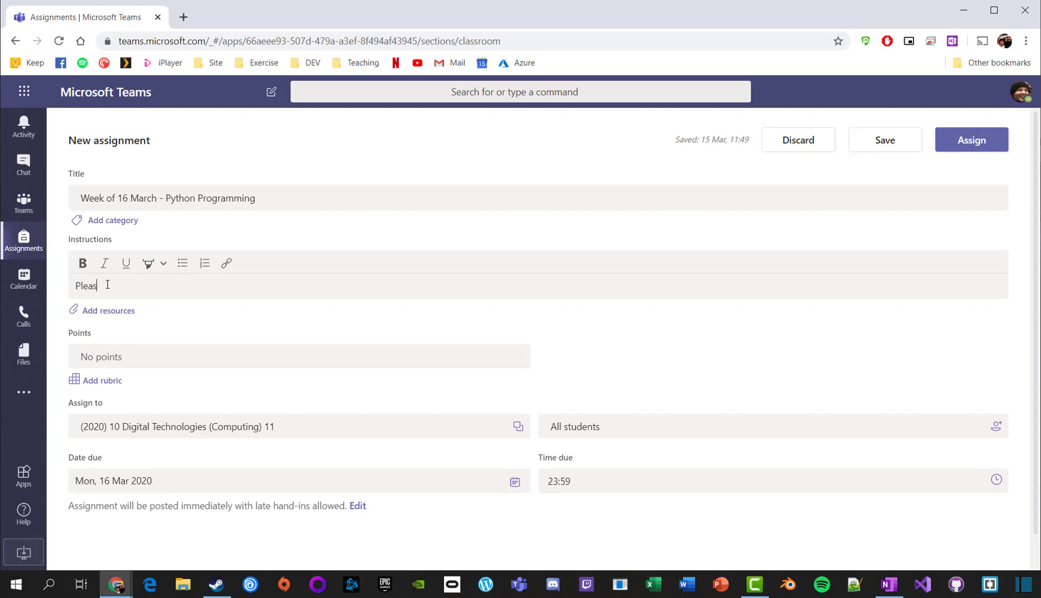
{"action": "type", "text": "Please complete the attached file."}
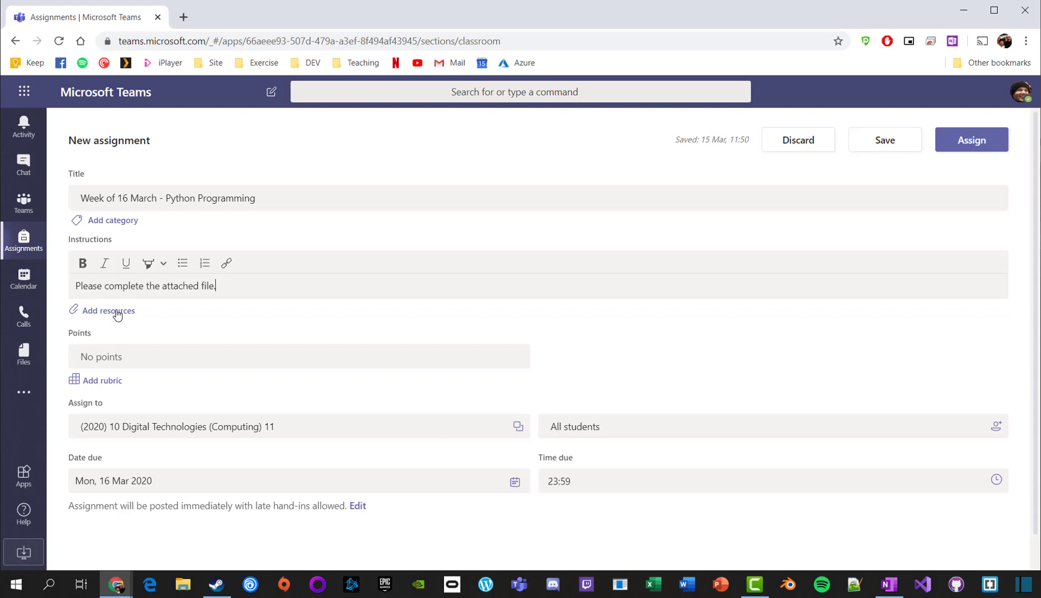
Step: Attach Python Programming.docx from the Digital Technologies - Computing team's Documents/General/2020/Year 10 folder to the assignment
{"action": "left_click", "coordinate": [117, 313]}
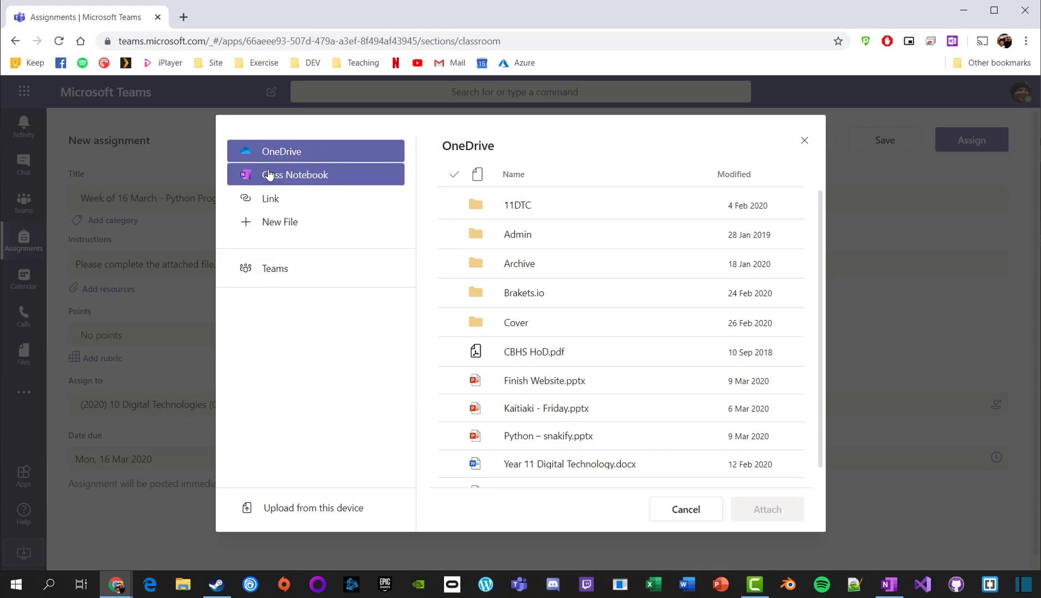
{"action": "scroll", "coordinate": [586, 335], "scroll_direction": "down", "scroll_amount": 1}
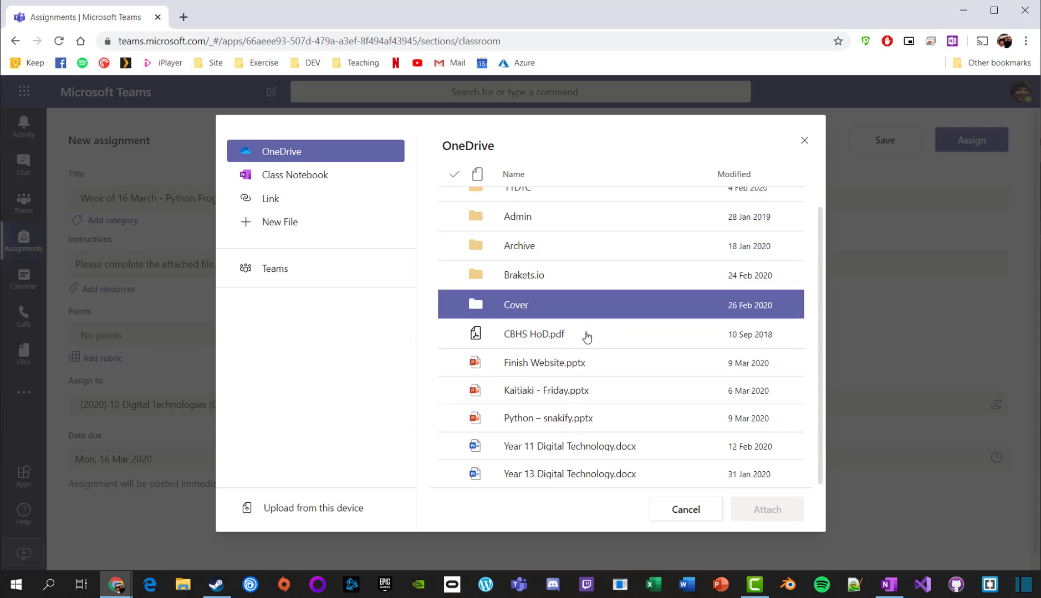
{"action": "scroll", "coordinate": [585, 337], "scroll_direction": "up", "scroll_amount": 1}
{"action": "left_click", "coordinate": [288, 269]}
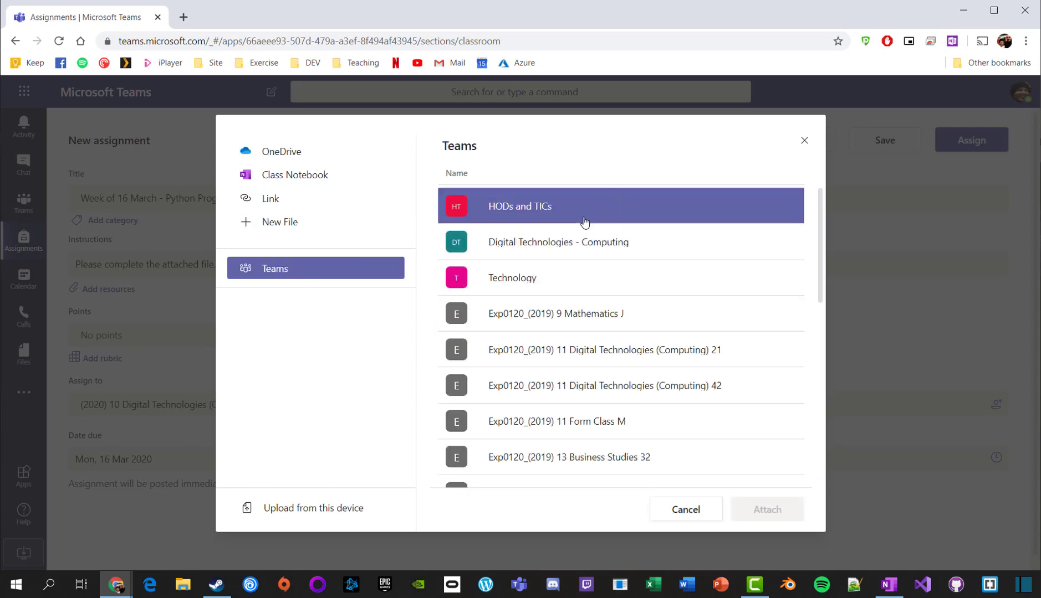
{"action": "left_click", "coordinate": [558, 248]}
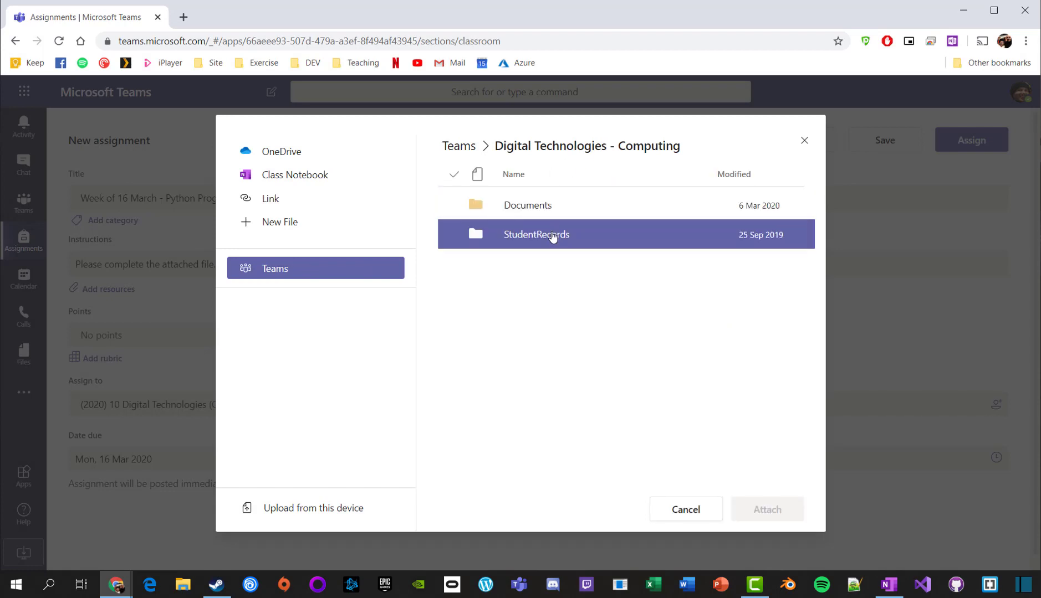
{"action": "left_click", "coordinate": [532, 210]}
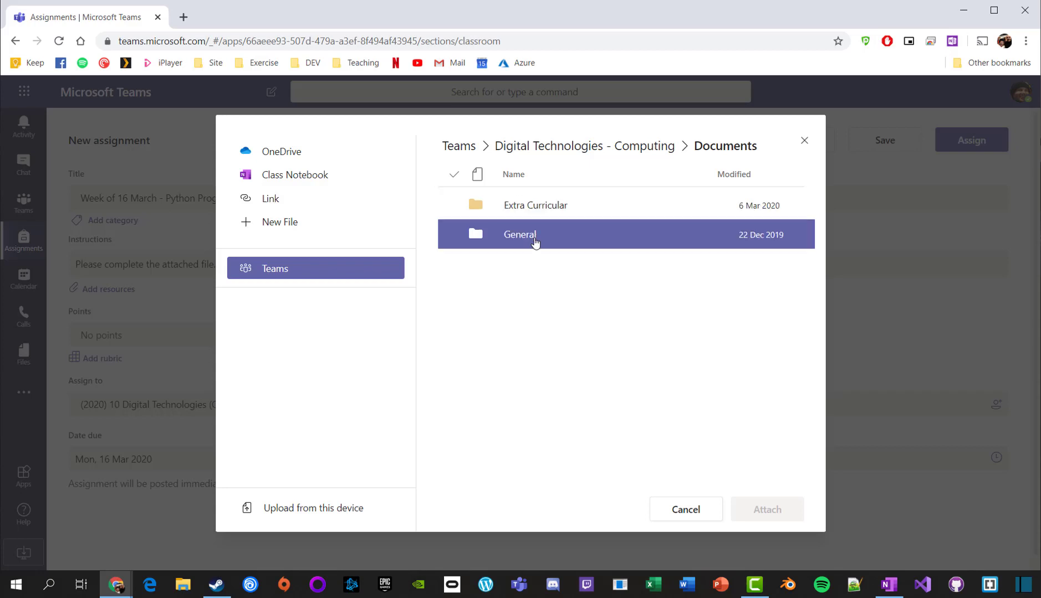
{"action": "left_click", "coordinate": [534, 242]}
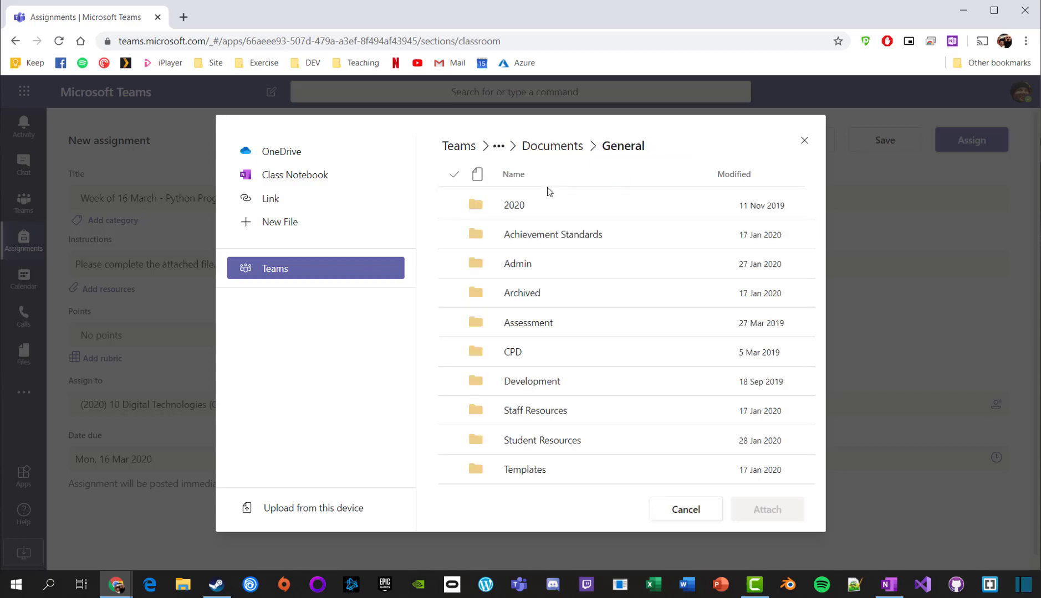
{"action": "left_click", "coordinate": [520, 220]}
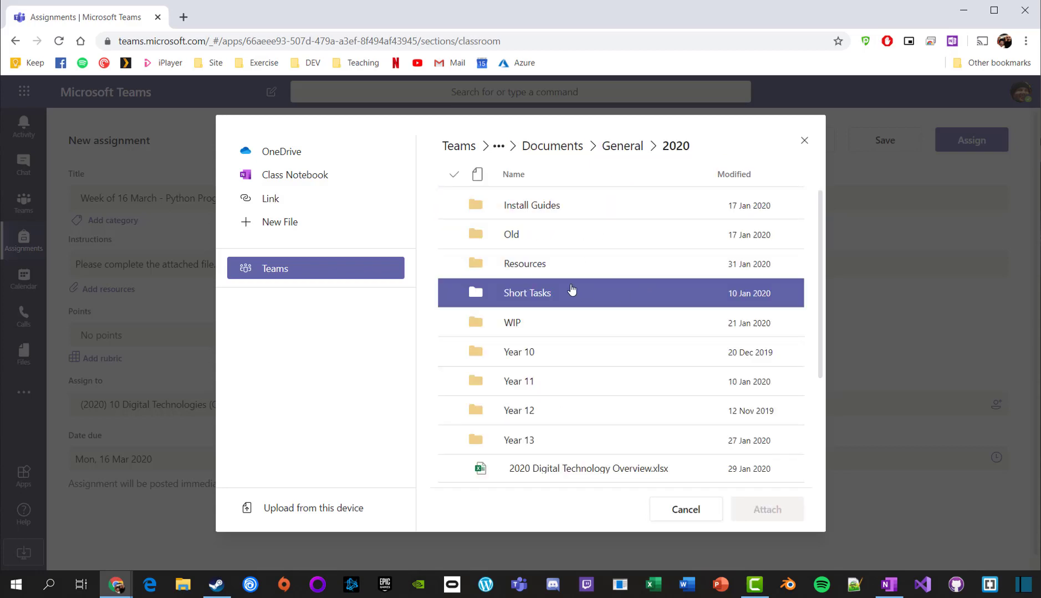
{"action": "scroll", "coordinate": [576, 292], "scroll_direction": "down", "scroll_amount": 3}
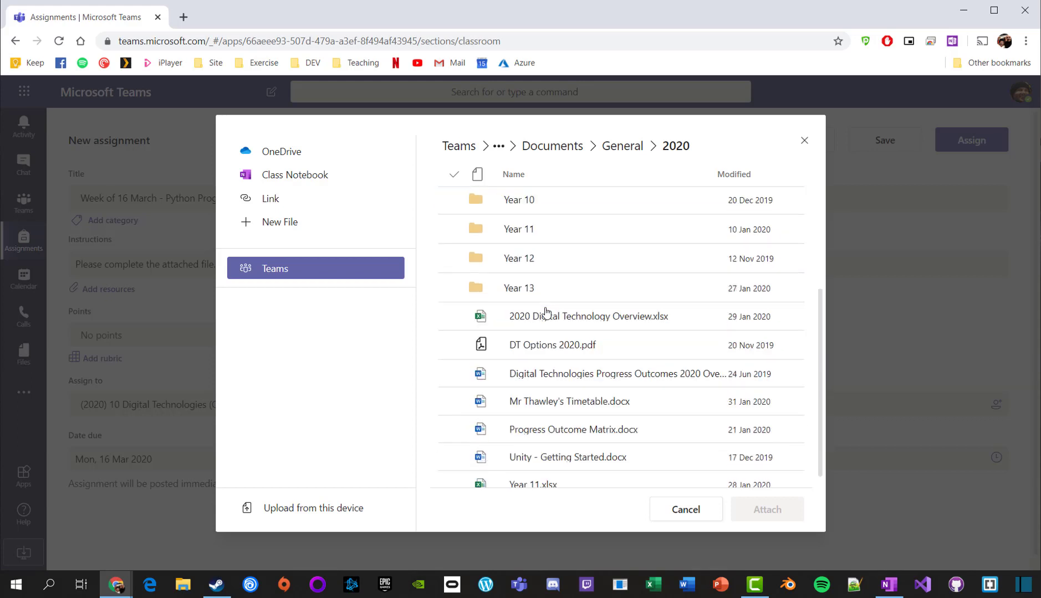
{"action": "left_click", "coordinate": [522, 207]}
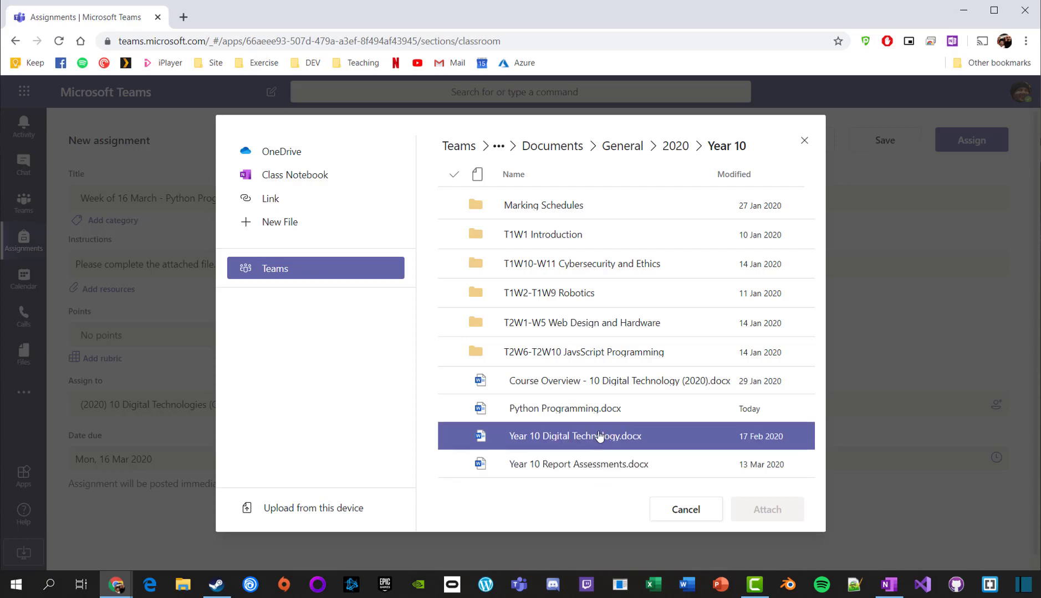
{"action": "left_click", "coordinate": [553, 410]}
{"action": "left_click", "coordinate": [756, 508]}
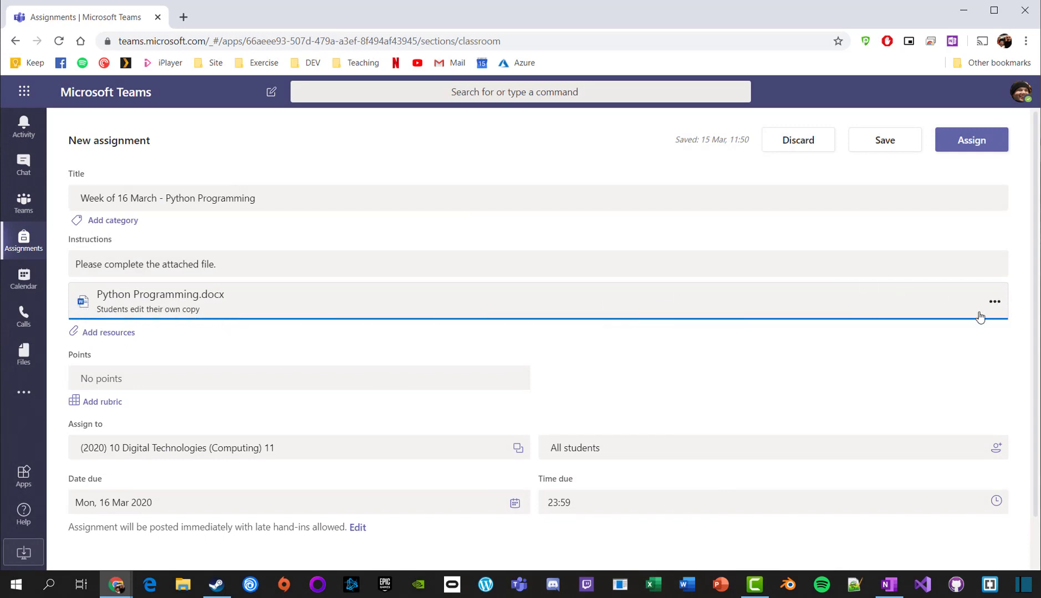
Step: Review the editing and opening options of the attached Python Programming.docx without changing them
{"action": "left_click", "coordinate": [994, 301]}
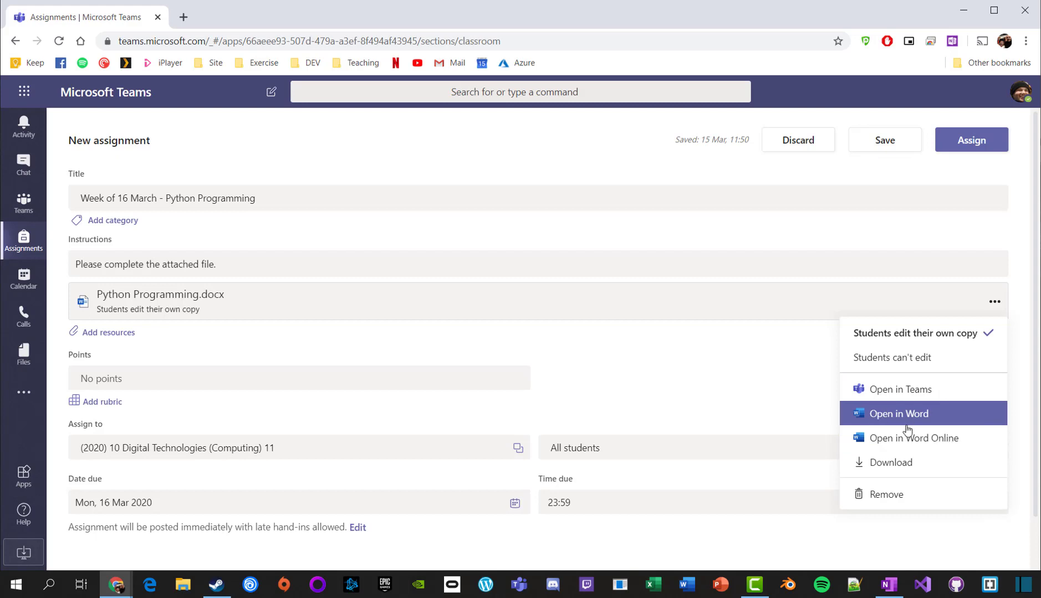
{"action": "left_click", "coordinate": [292, 342]}
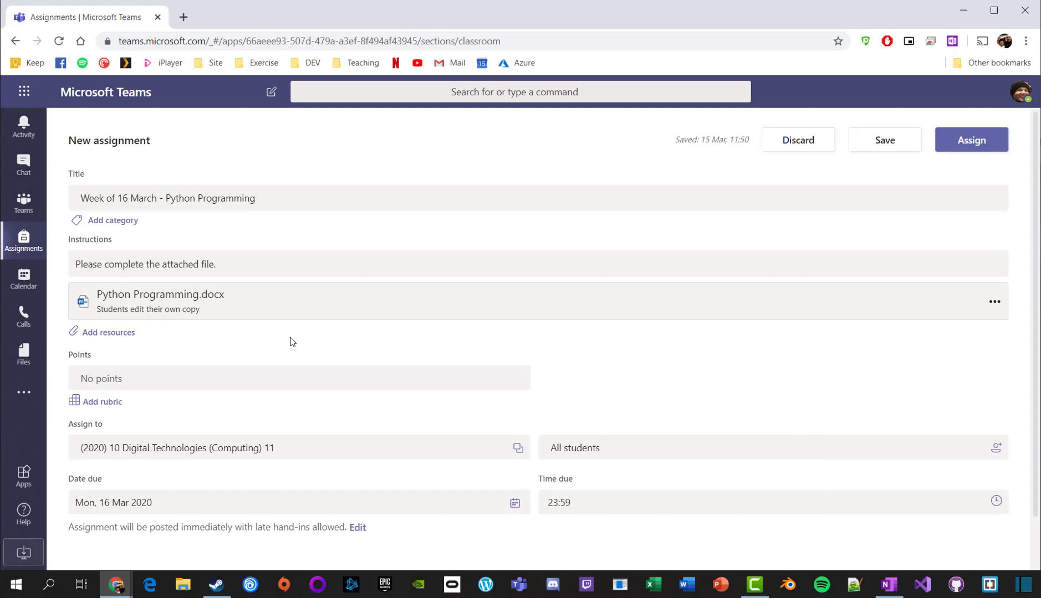
{"action": "scroll", "coordinate": [292, 341], "scroll_direction": "down", "scroll_amount": 1}
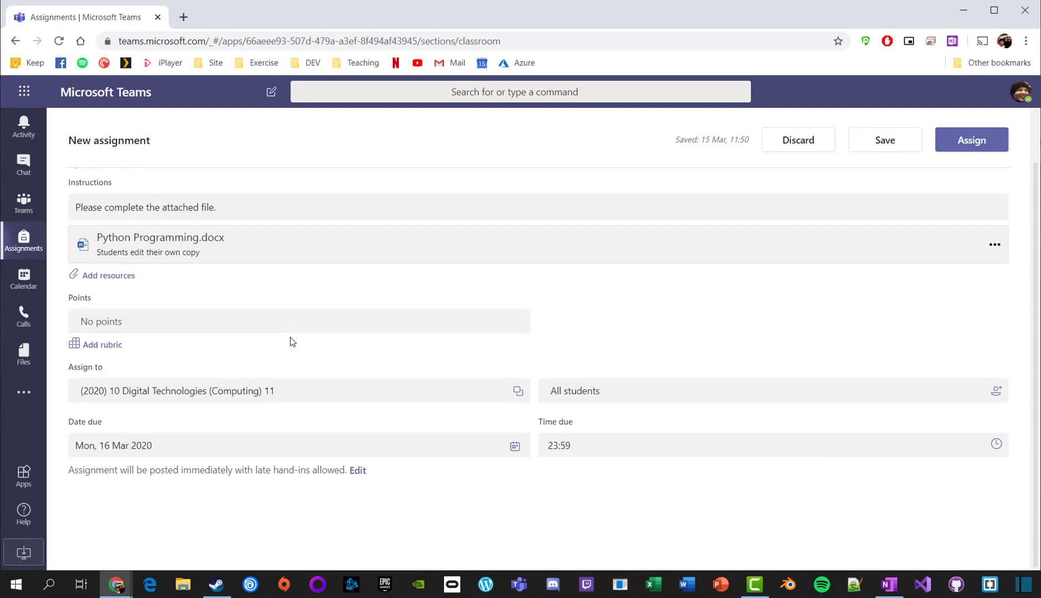
{"action": "left_click", "coordinate": [107, 346]}
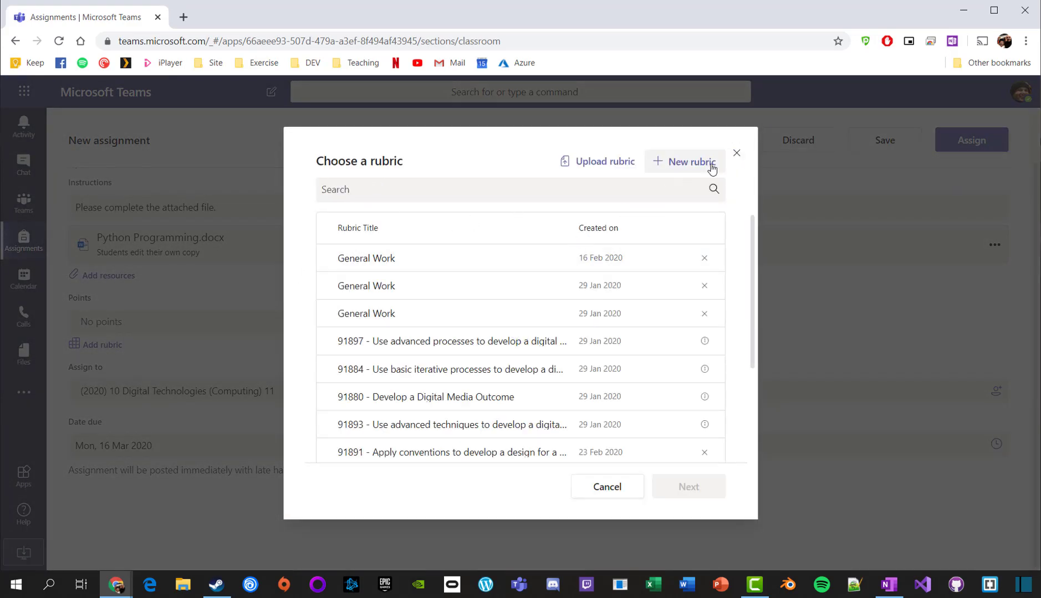
{"action": "left_click", "coordinate": [690, 162]}
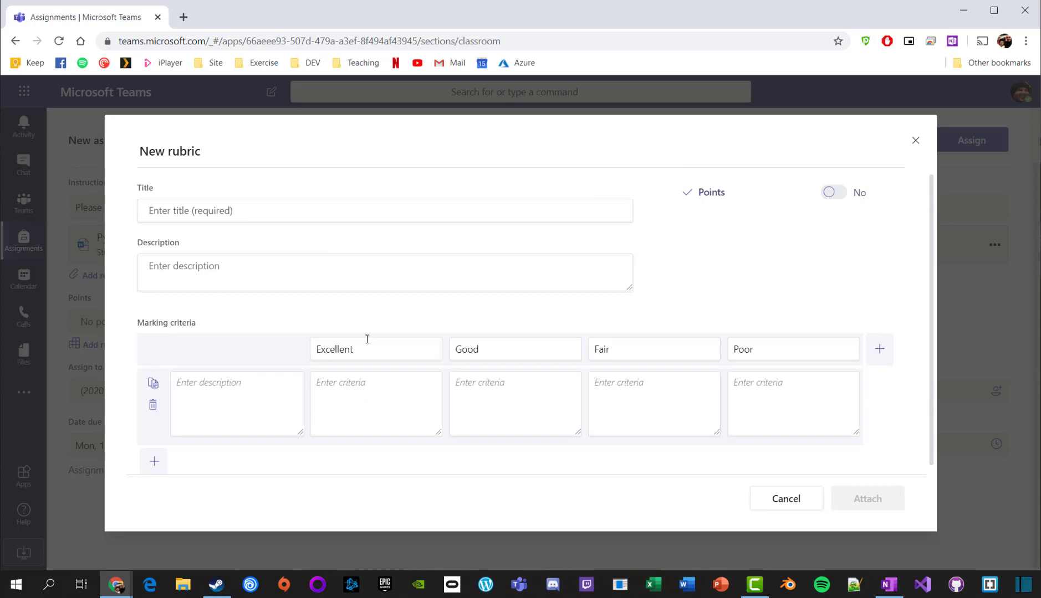
{"action": "left_click", "coordinate": [269, 377]}
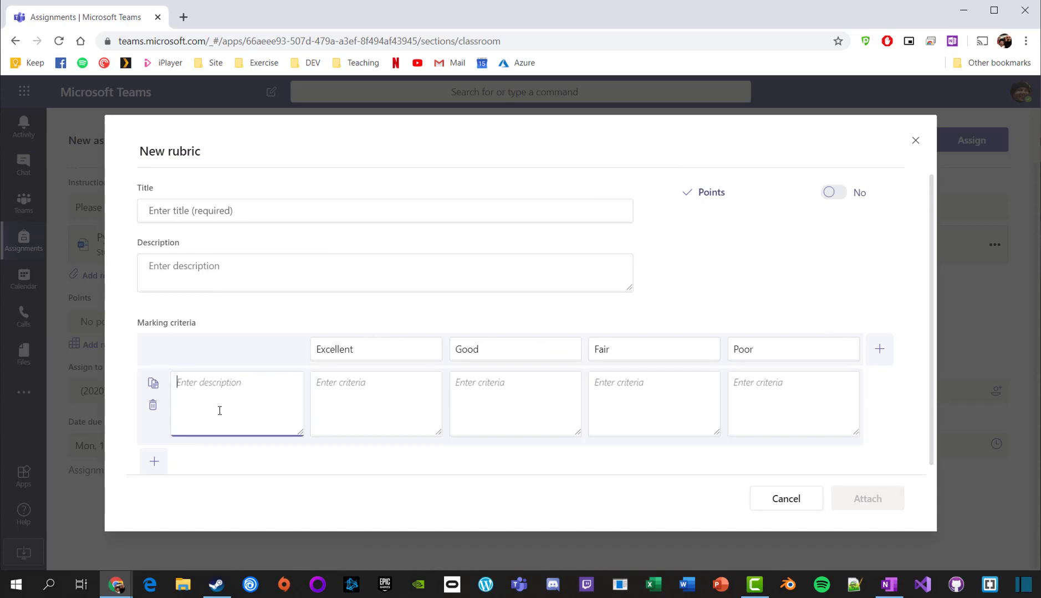
{"action": "left_click", "coordinate": [797, 499]}
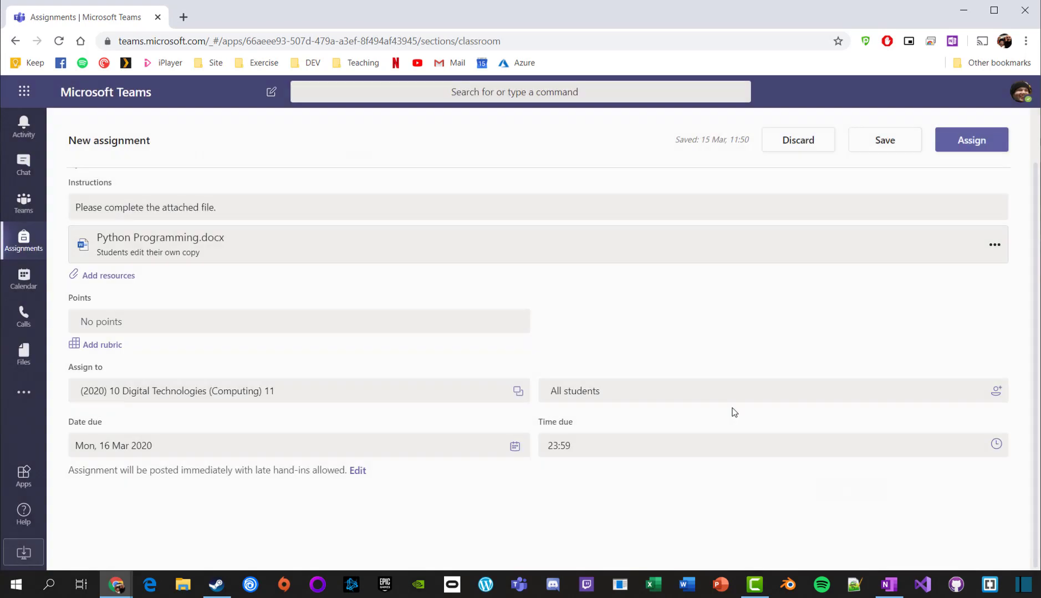
Step: Attach the existing General Work rubric created on 16 Feb 2020 to the assignment without changing its criteria
{"action": "left_click", "coordinate": [89, 345]}
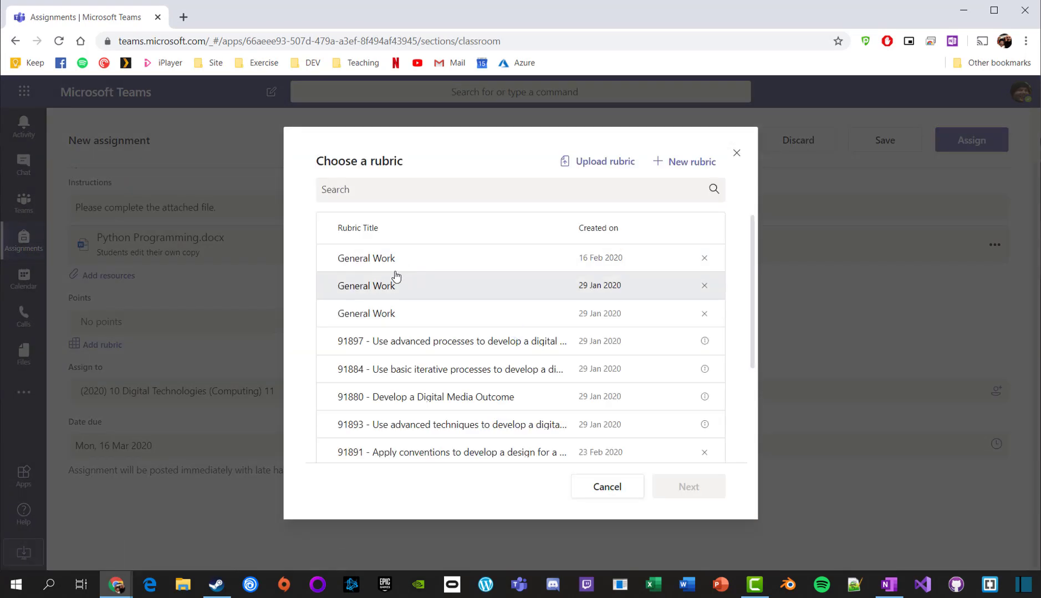
{"action": "left_click", "coordinate": [372, 258]}
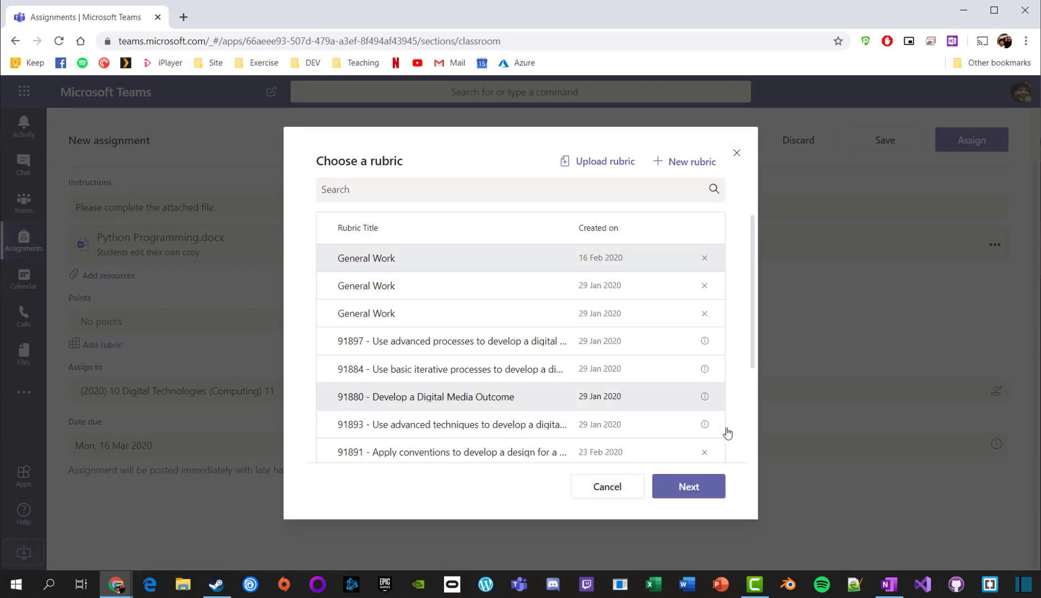
{"action": "left_click", "coordinate": [704, 494]}
{"action": "scroll", "coordinate": [340, 323], "scroll_direction": "down", "scroll_amount": 1}
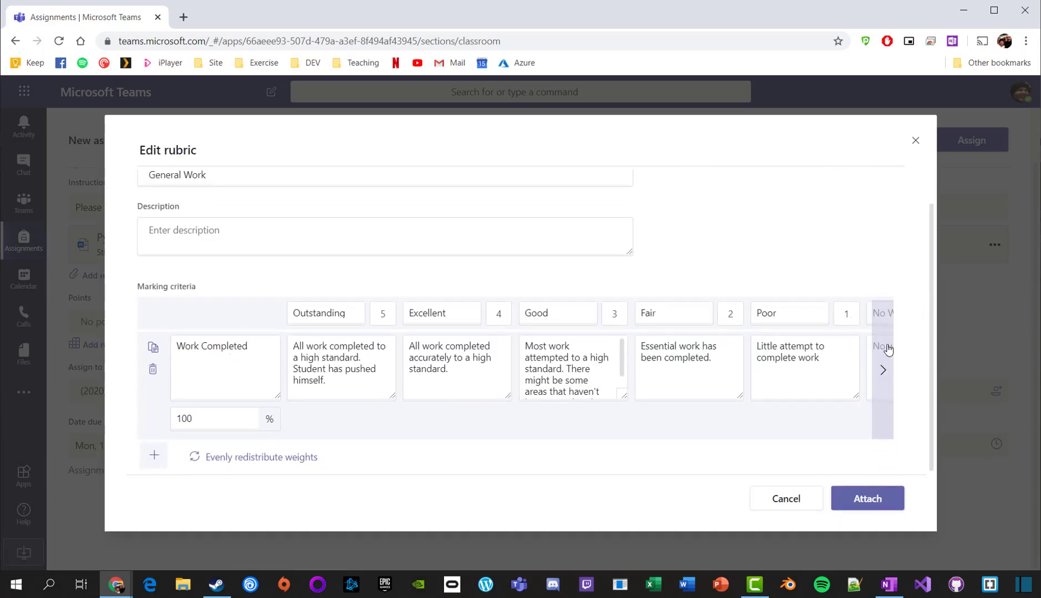
{"action": "left_click", "coordinate": [869, 508]}
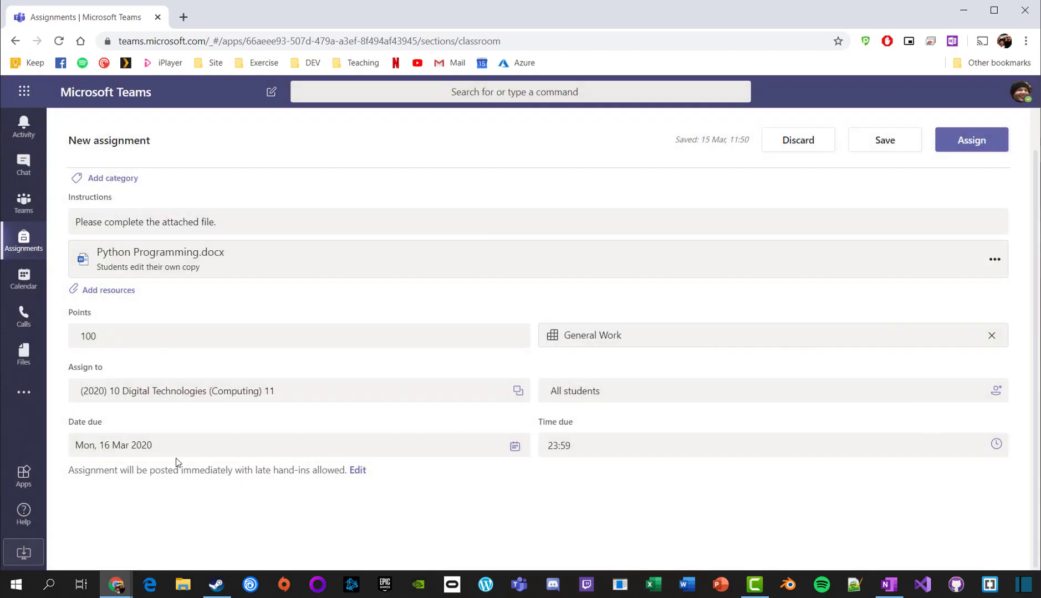
Step: Set the assignment's due date to Fri, 20 Mar 2020 and its due time to 16:00
{"action": "left_click", "coordinate": [195, 445]}
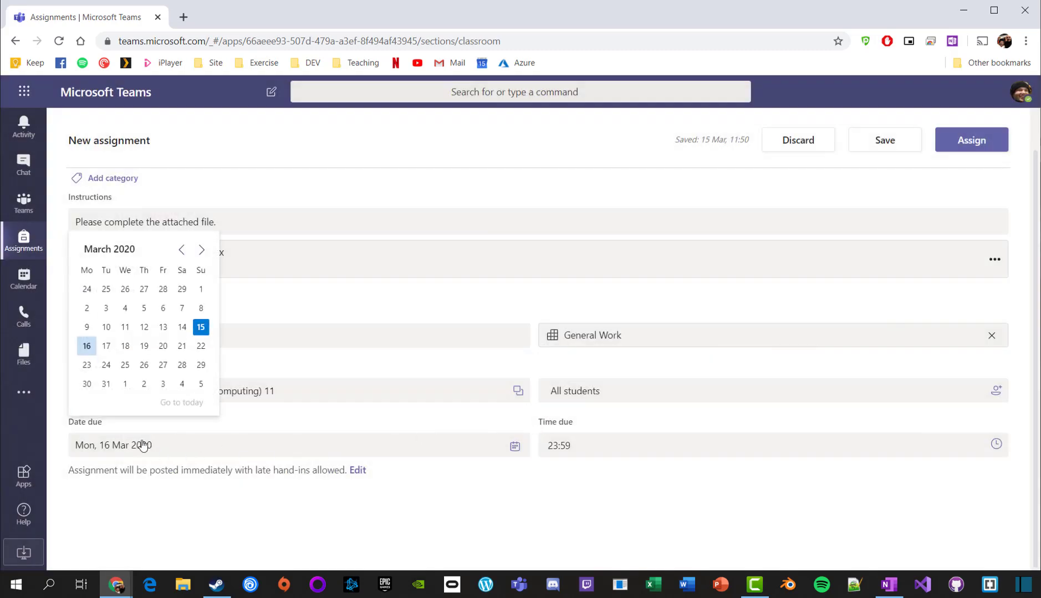
{"action": "left_click", "coordinate": [163, 346]}
{"action": "left_click", "coordinate": [609, 450]}
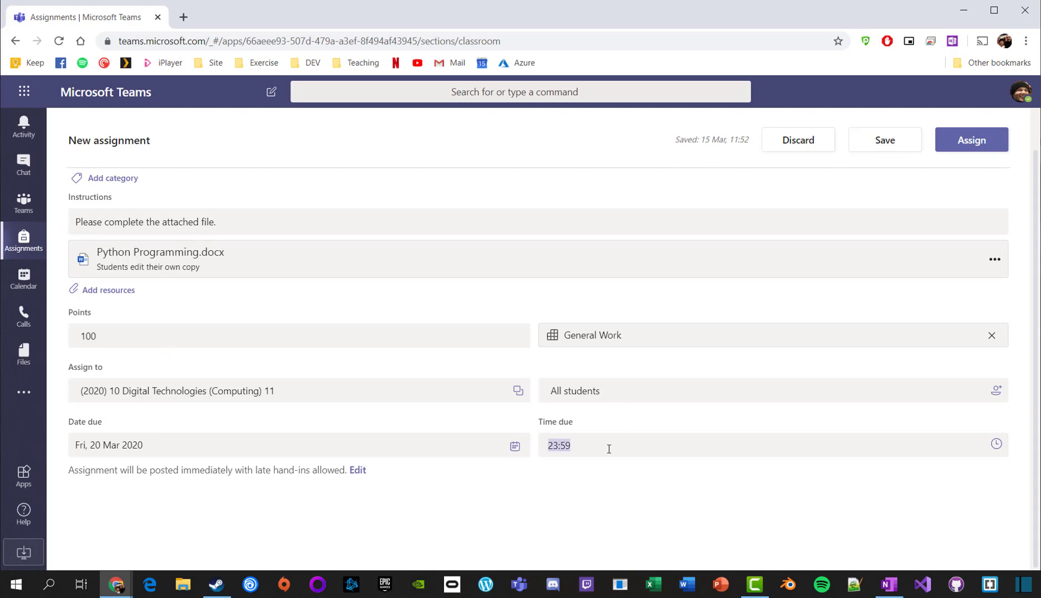
{"action": "left_click", "coordinate": [997, 447]}
{"action": "scroll", "coordinate": [613, 280], "scroll_direction": "up", "scroll_amount": 4}
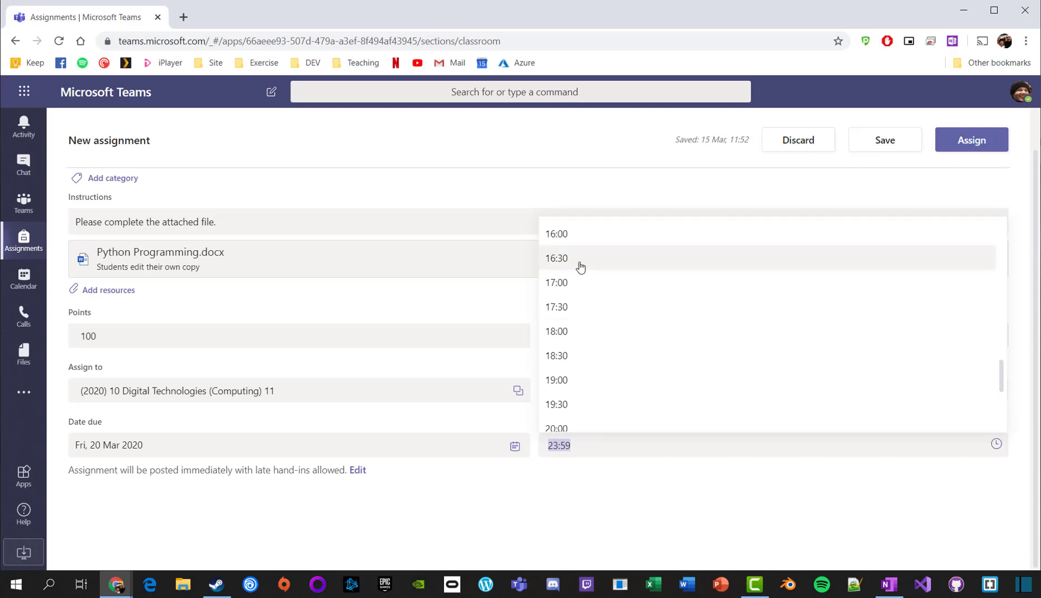
{"action": "left_click", "coordinate": [579, 235]}
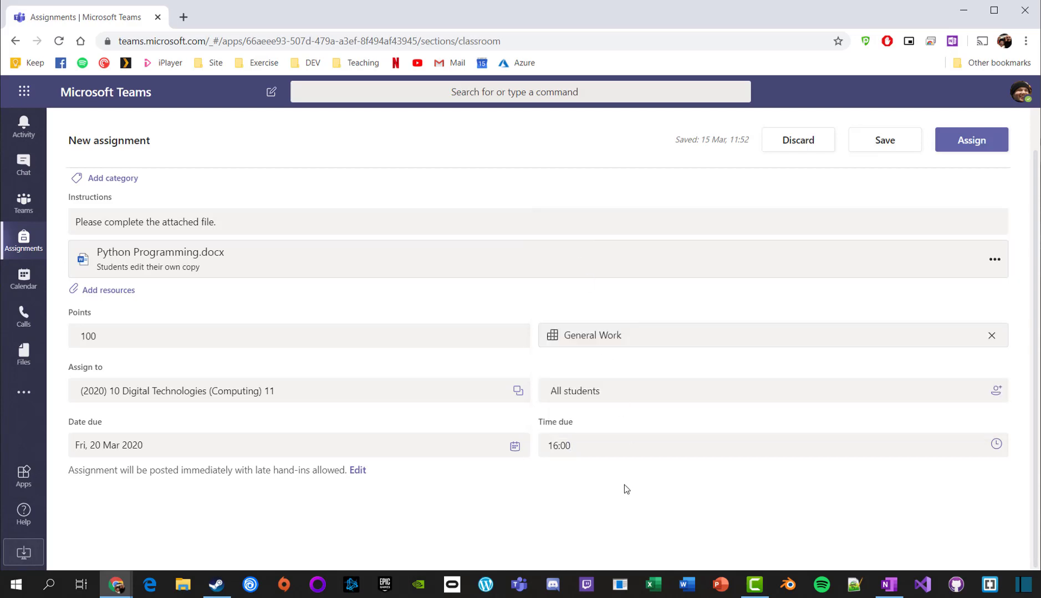
Step: Confirm the assignment timeline without a scheduled post date or close date, and assign the work to the class
{"action": "left_click", "coordinate": [363, 475]}
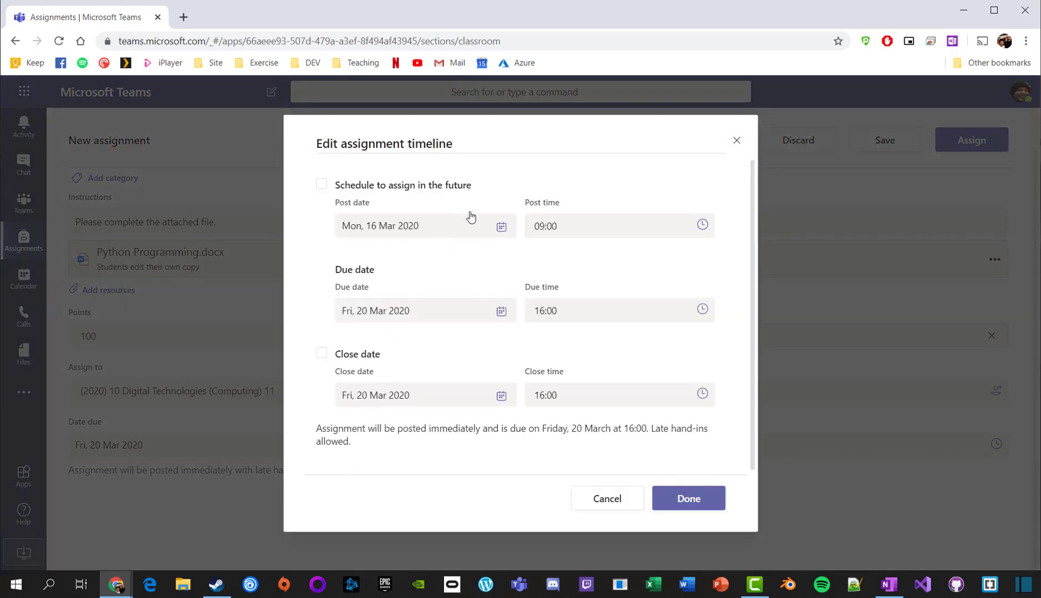
{"action": "left_click", "coordinate": [688, 499]}
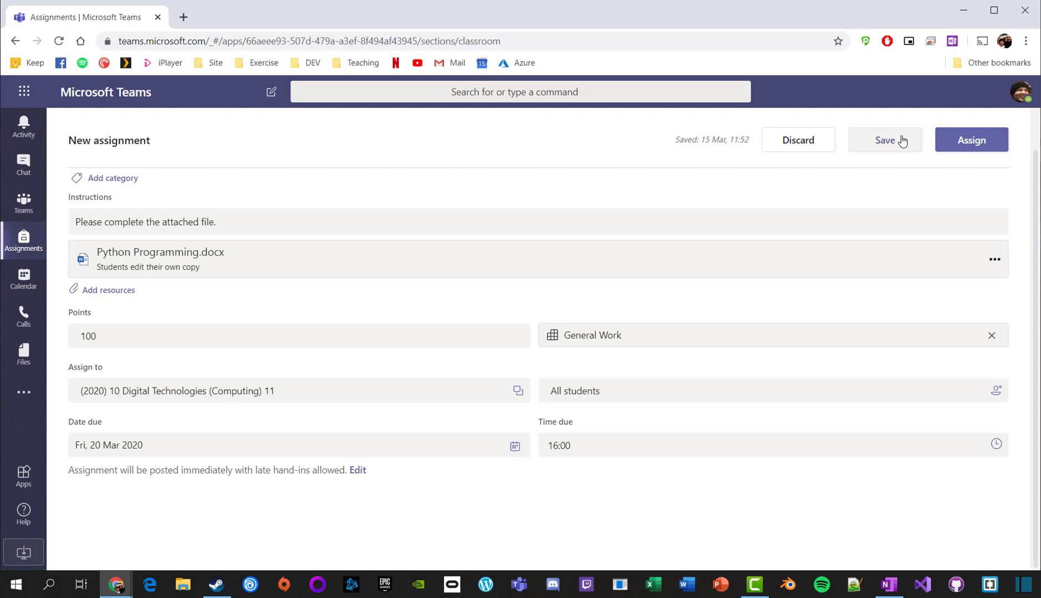
{"action": "left_click", "coordinate": [996, 140]}
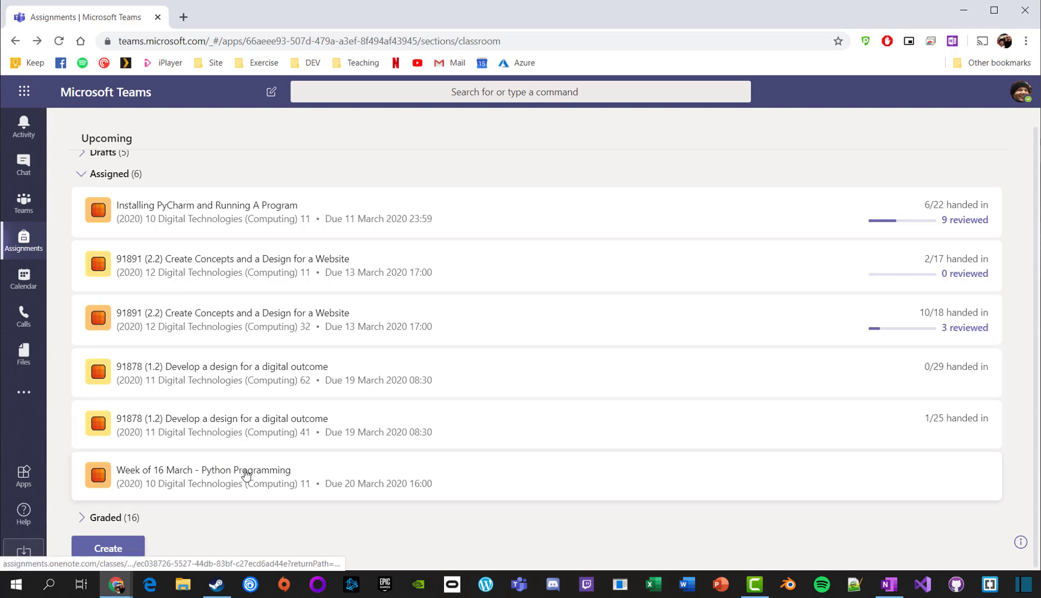
Step: Examine the To grade and Graded student lists of the assignment "Installing PyCharm and Running A Program"
{"action": "left_click", "coordinate": [213, 213]}
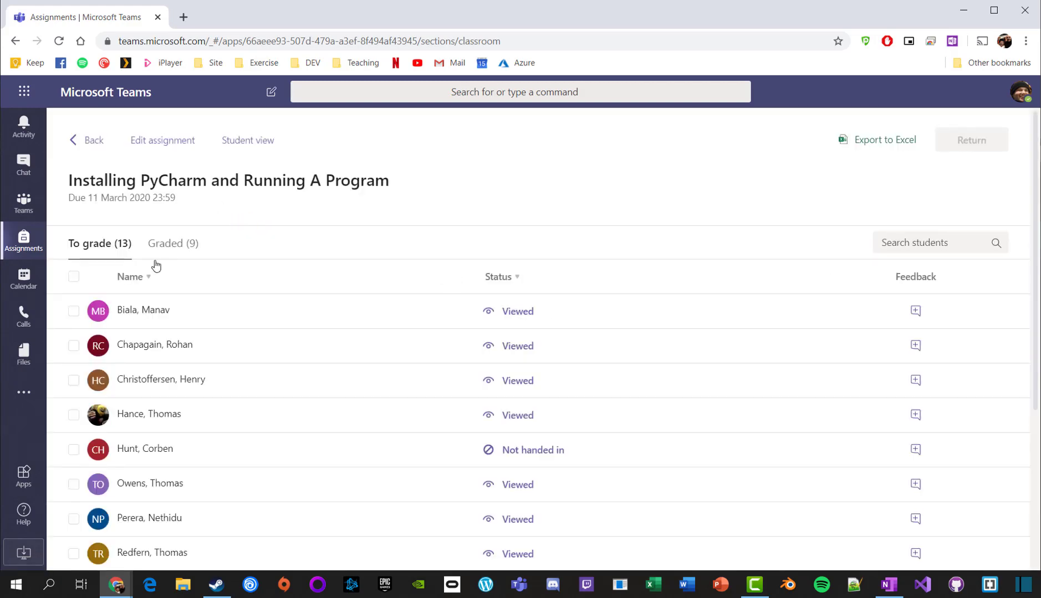
{"action": "scroll", "coordinate": [365, 355], "scroll_direction": "down", "scroll_amount": 2}
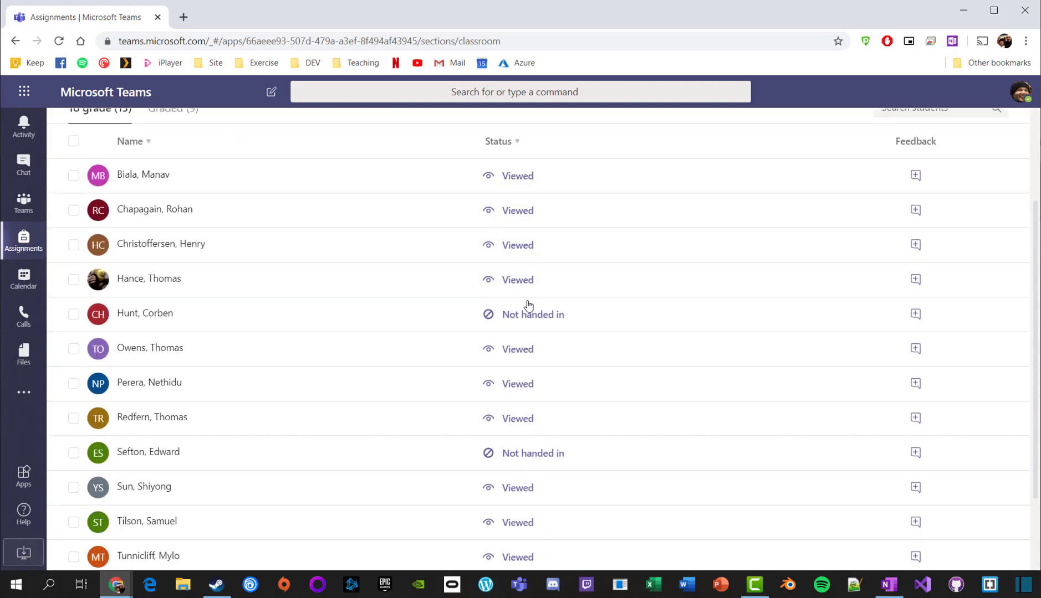
{"action": "scroll", "coordinate": [435, 466], "scroll_direction": "down", "scroll_amount": 2}
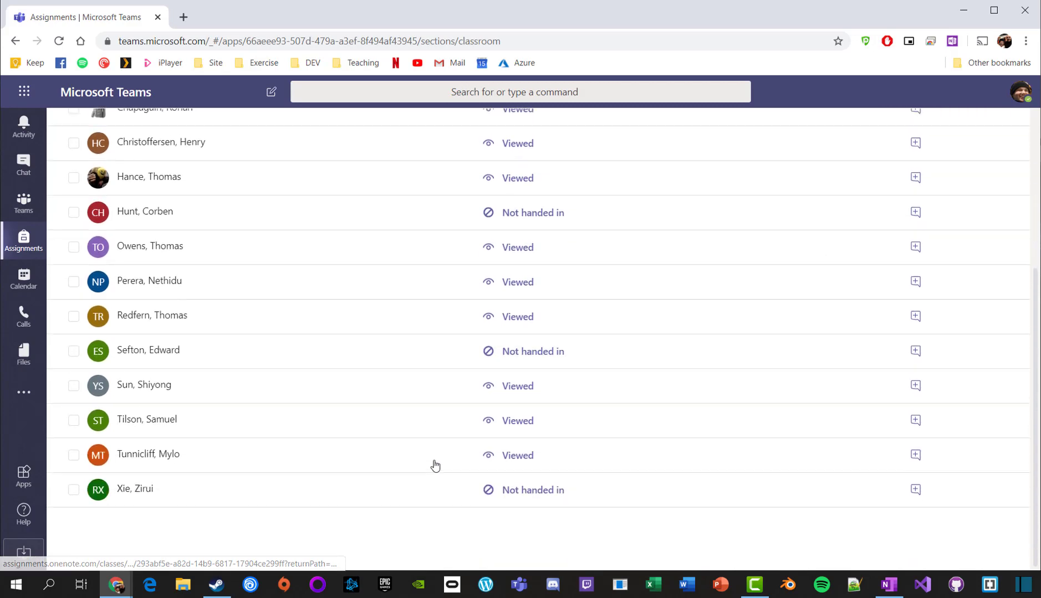
{"action": "scroll", "coordinate": [516, 433], "scroll_direction": "up", "scroll_amount": 5}
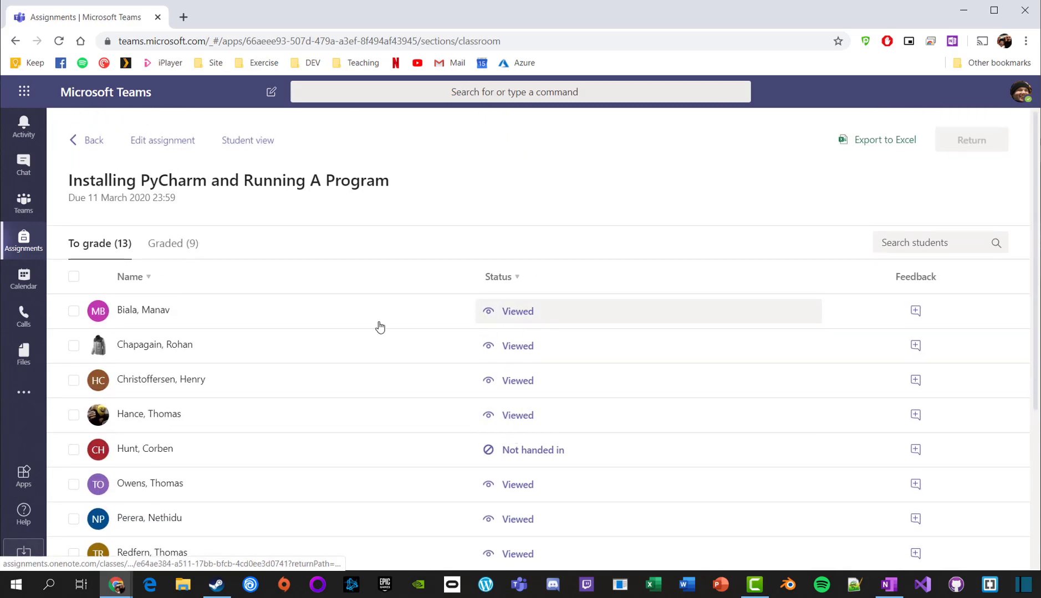
{"action": "left_click", "coordinate": [162, 250]}
{"action": "scroll", "coordinate": [371, 283], "scroll_direction": "down", "scroll_amount": 2}
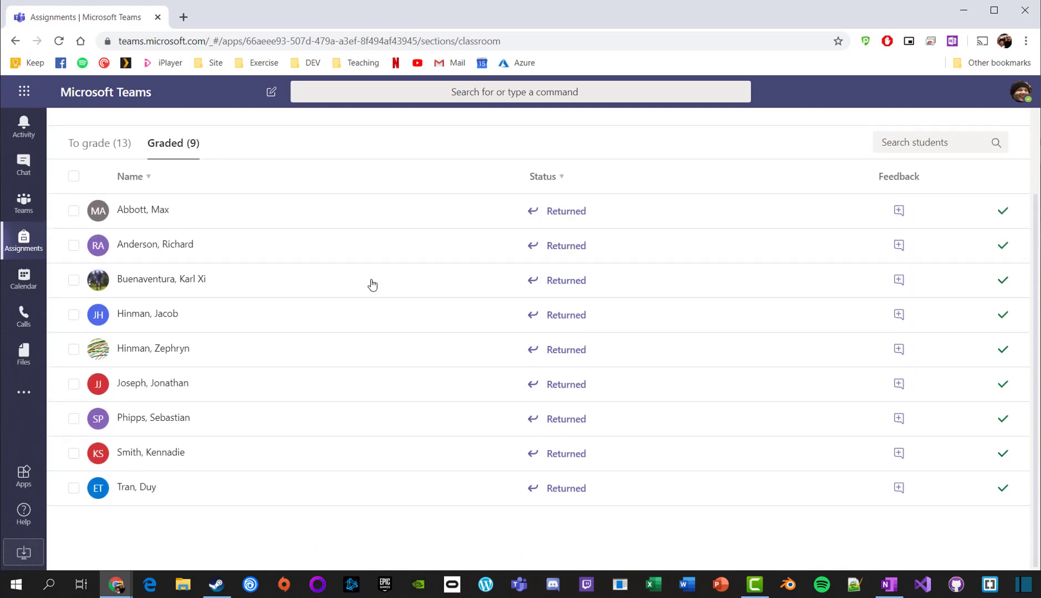
{"action": "scroll", "coordinate": [372, 284], "scroll_direction": "down", "scroll_amount": 1}
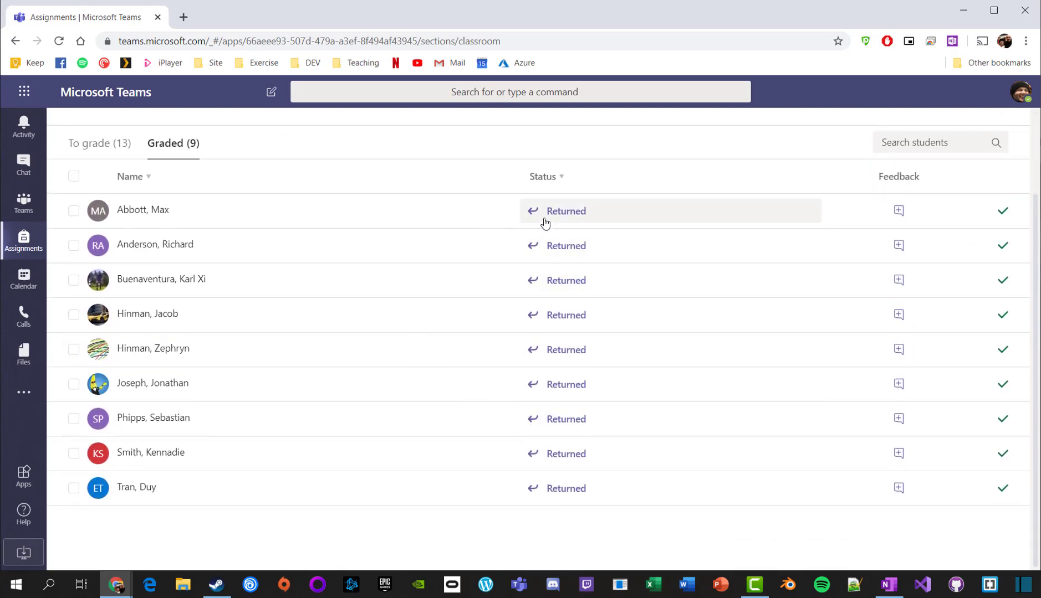
Step: Review the returned work of the first two graded students, including the second student's feedback and submission history, and close the view
{"action": "left_click", "coordinate": [544, 222]}
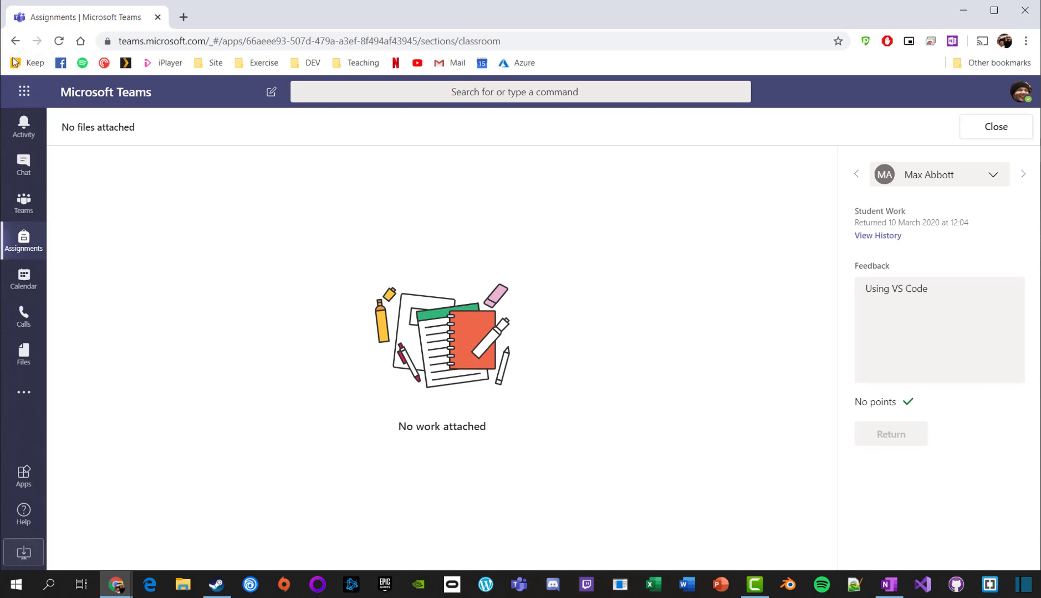
{"action": "left_click", "coordinate": [1023, 175]}
{"action": "left_click", "coordinate": [1024, 175]}
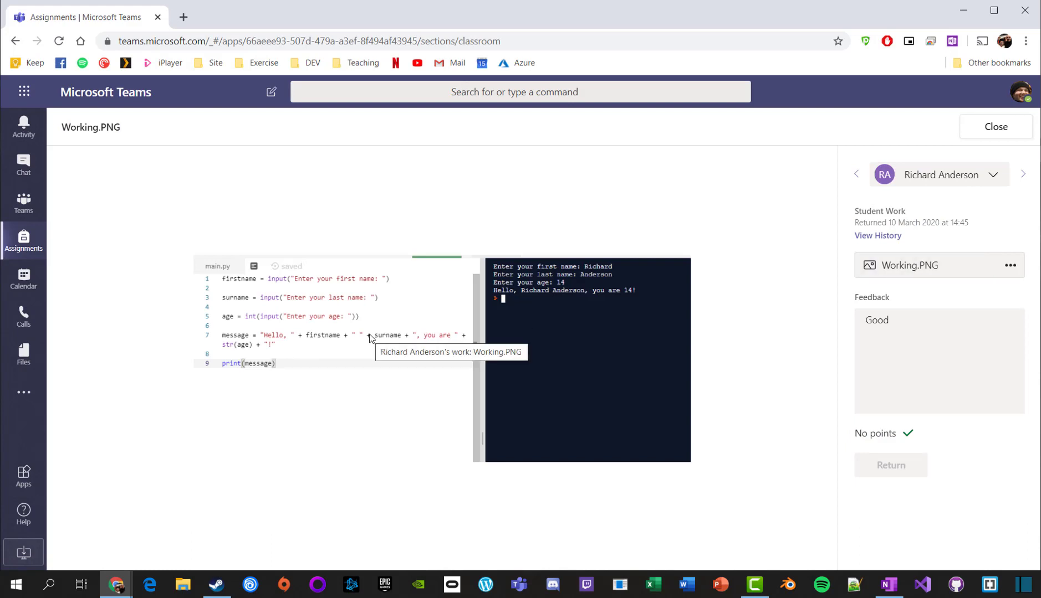
{"action": "left_click", "coordinate": [928, 324]}
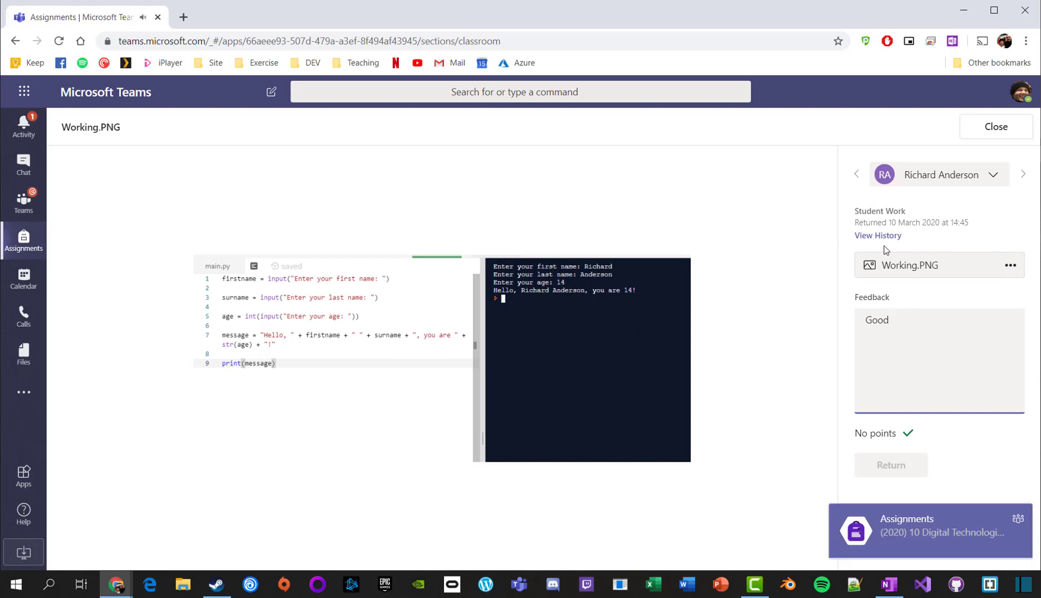
{"action": "left_click", "coordinate": [878, 235]}
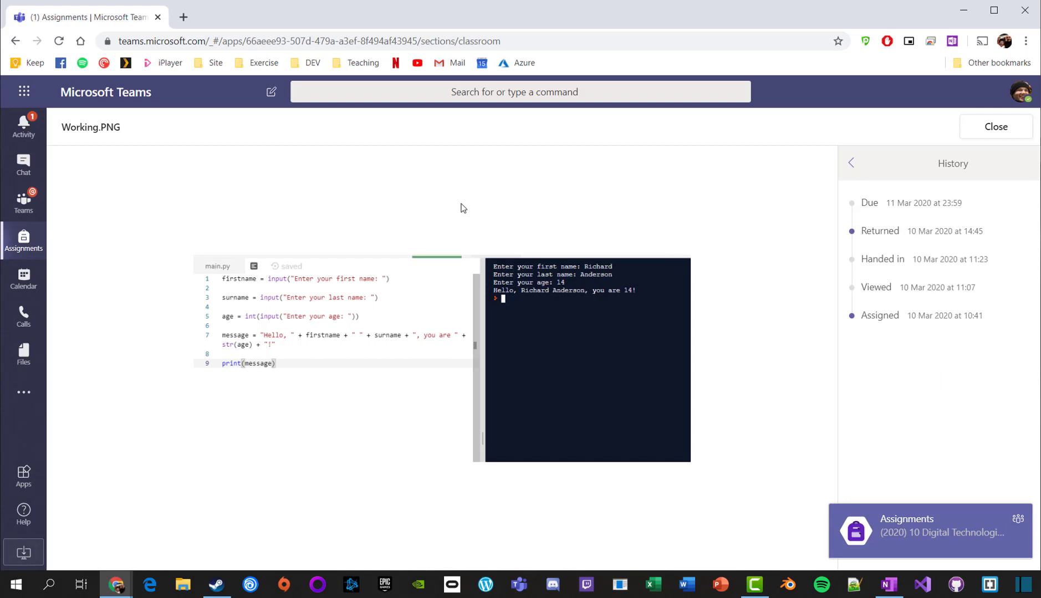
{"action": "left_click", "coordinate": [995, 127]}
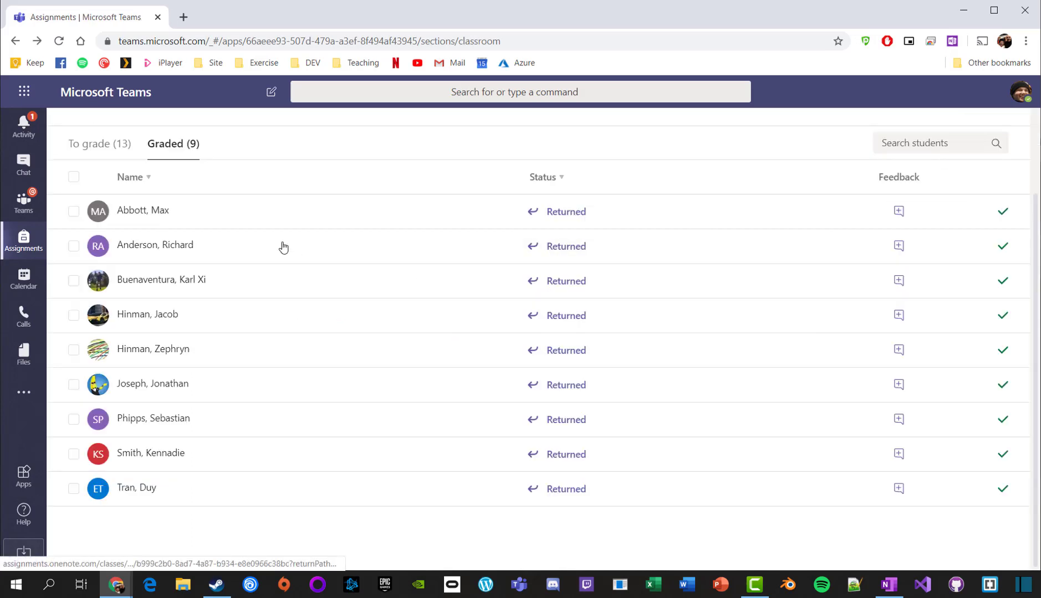